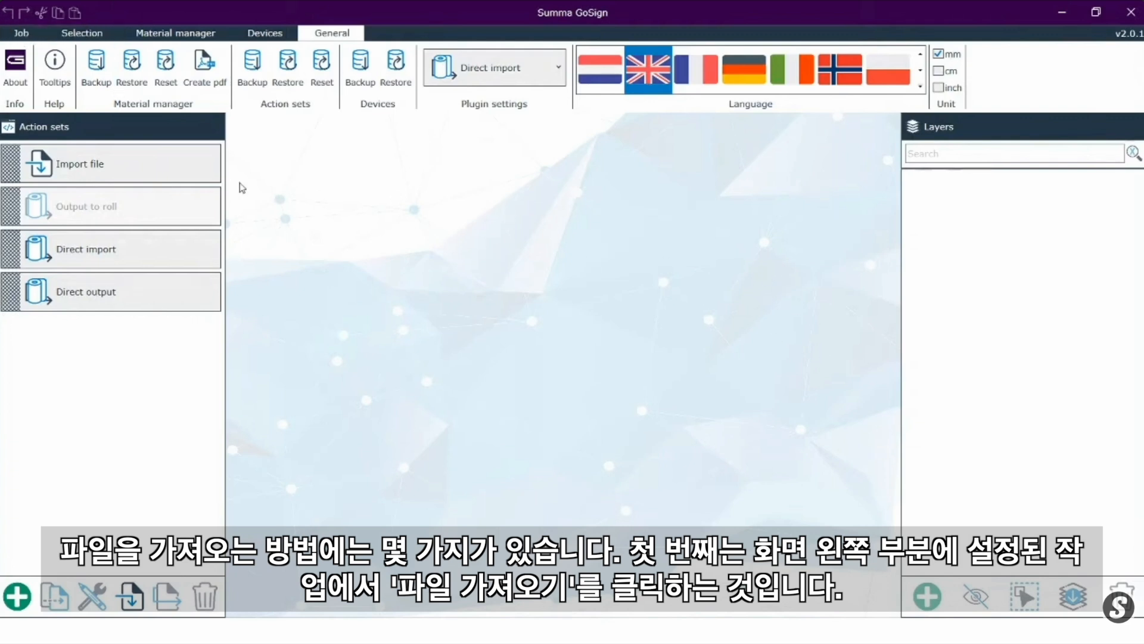
Step: Import cut_only.pdf from the Filmen GoSign folder, checking the supported file types in the import dialog
{"action": "left_click", "coordinate": [154, 176]}
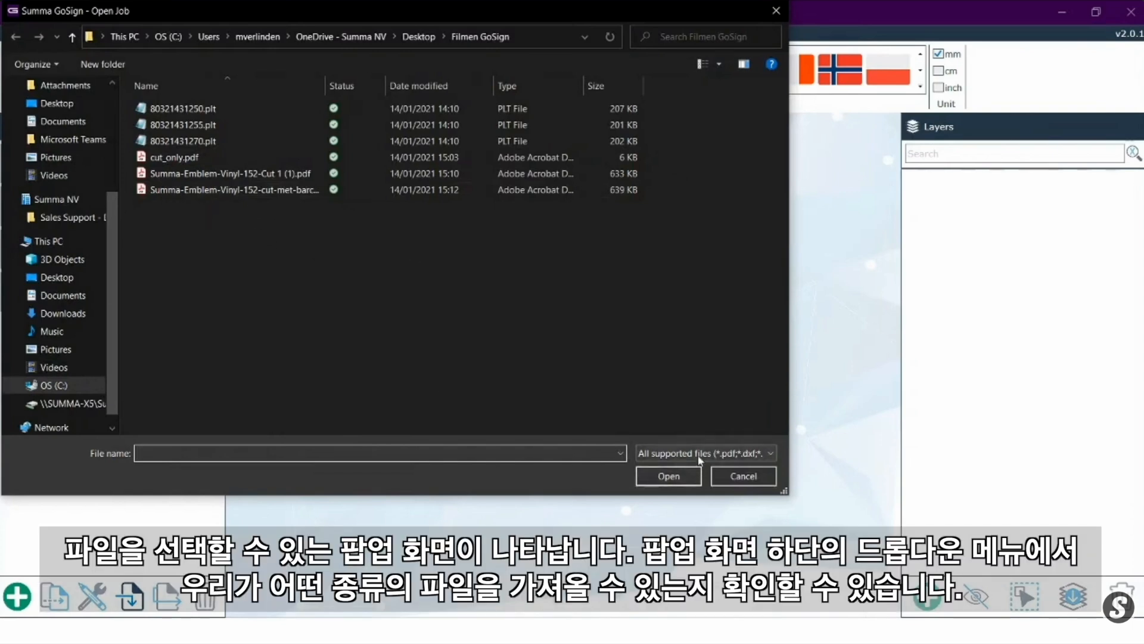
{"action": "left_click", "coordinate": [700, 454]}
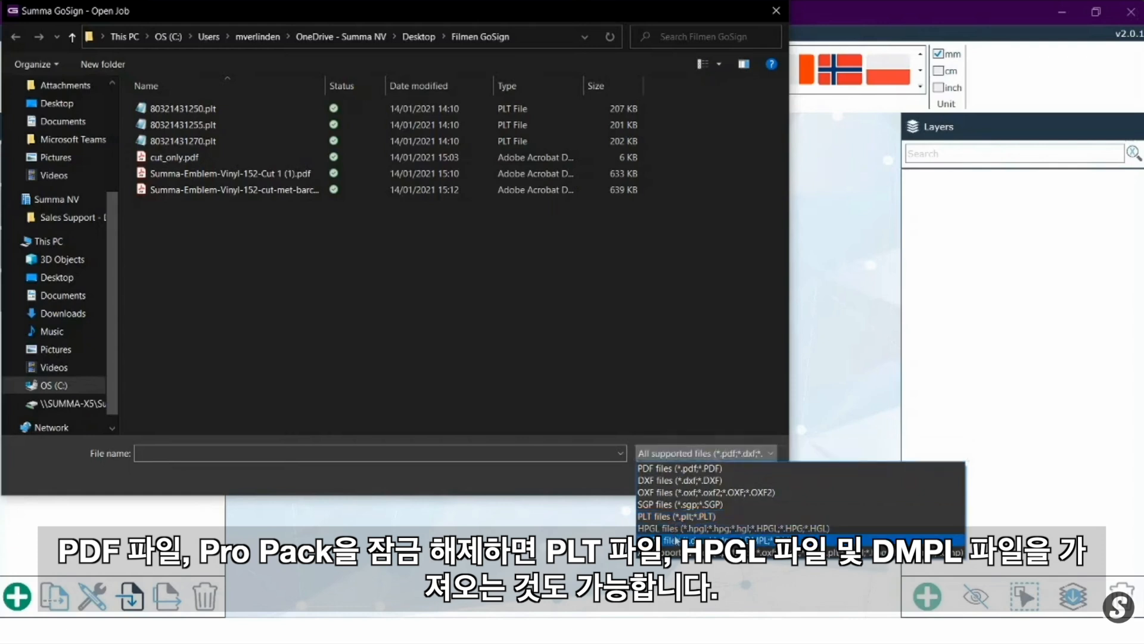
{"action": "left_click", "coordinate": [447, 340]}
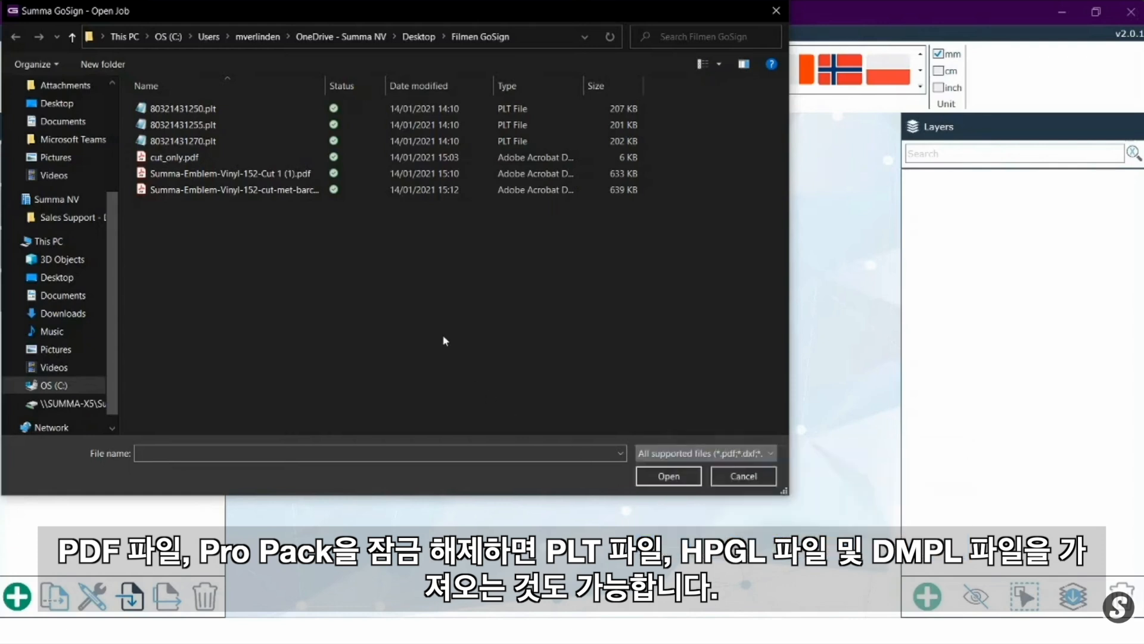
{"action": "left_click", "coordinate": [179, 158]}
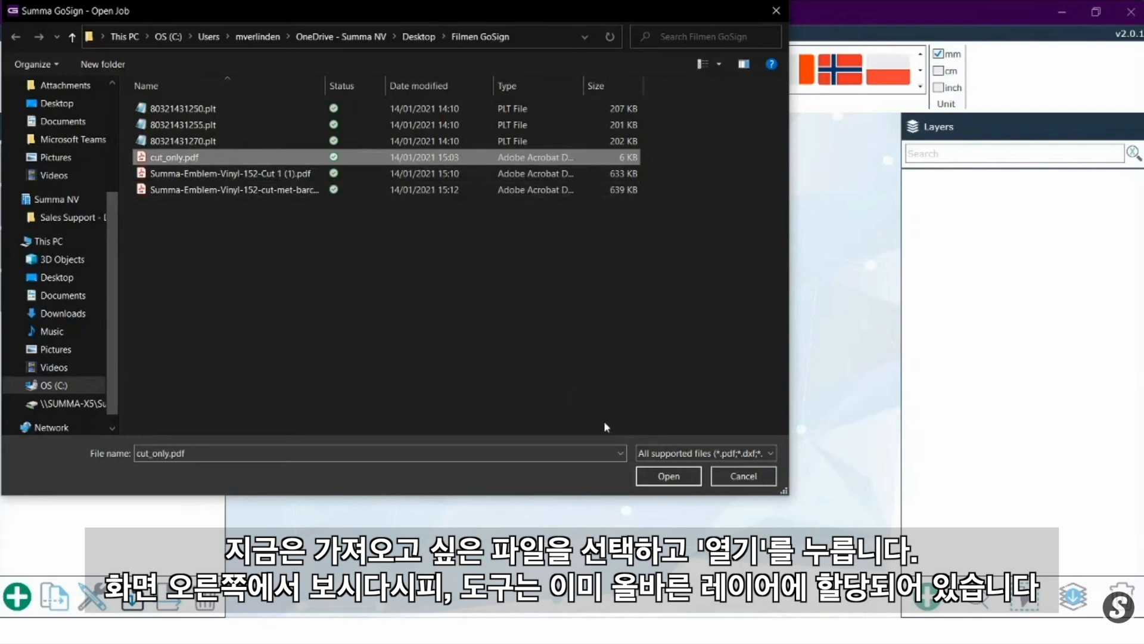
{"action": "left_click", "coordinate": [684, 477]}
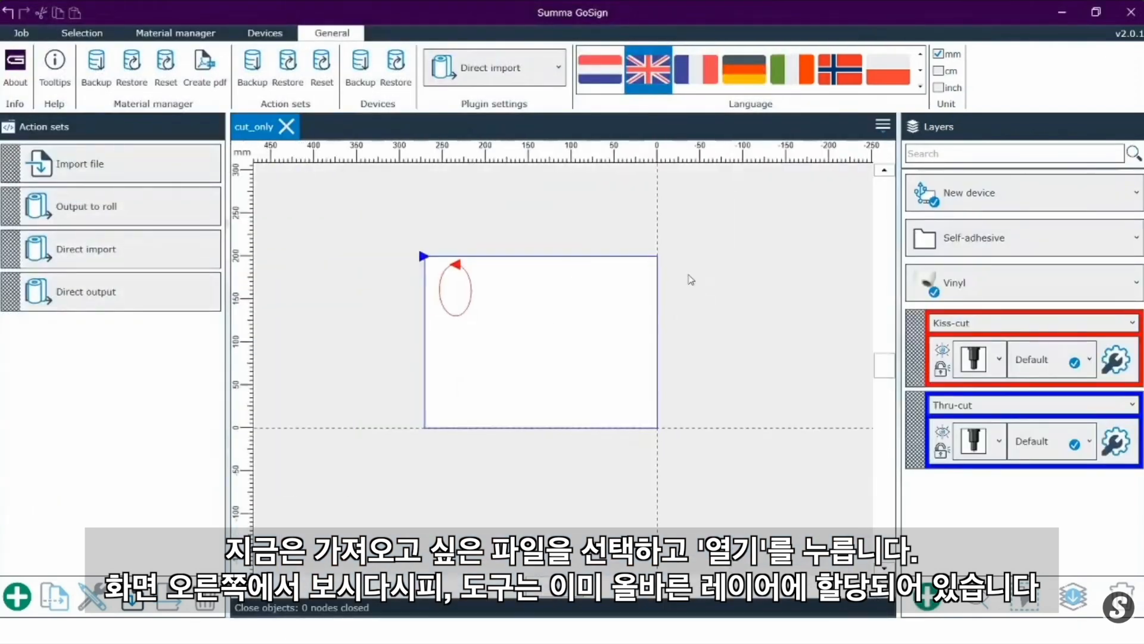
{"action": "left_click", "coordinate": [989, 325]}
{"action": "left_click", "coordinate": [989, 326]}
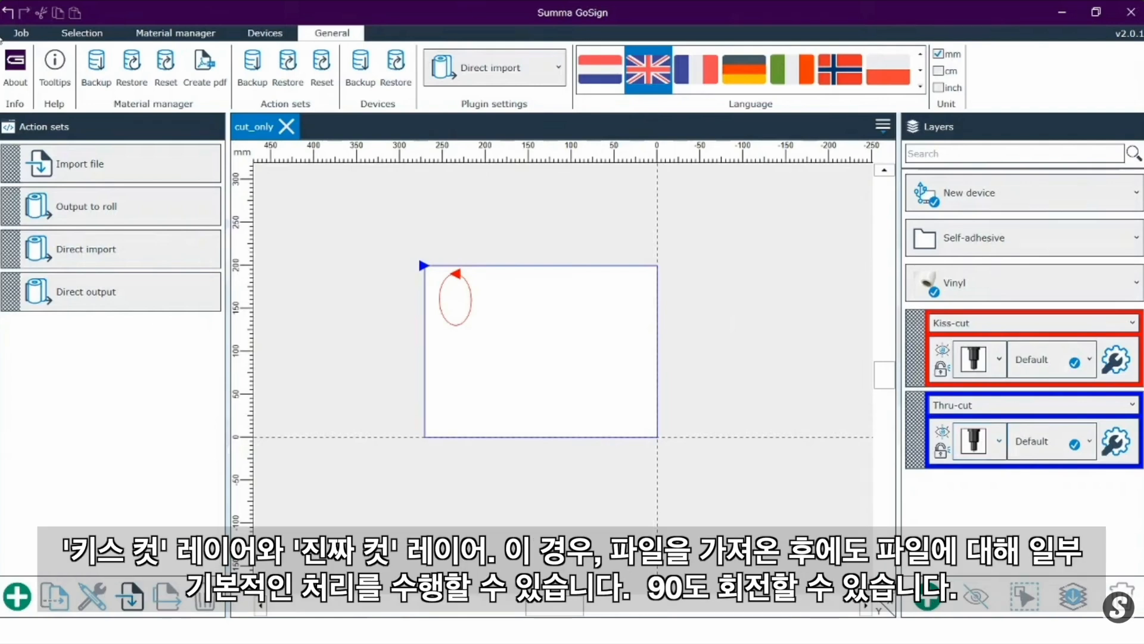
Step: Try rotating the job repeatedly by 90°, through a full turn
{"action": "left_click", "coordinate": [7, 29]}
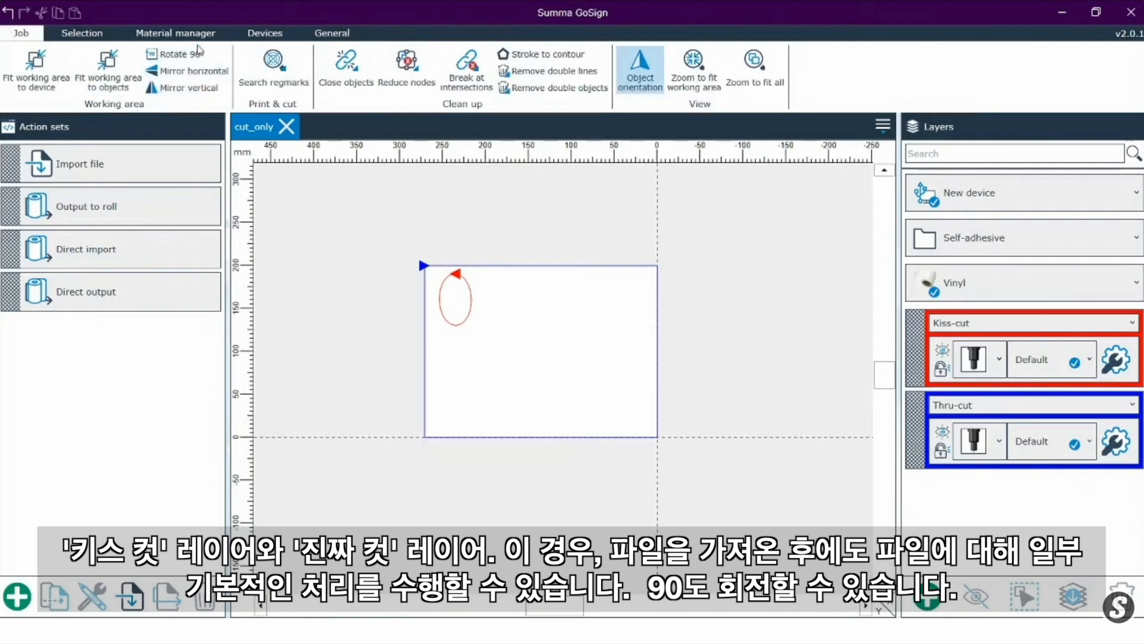
{"action": "left_click", "coordinate": [198, 53]}
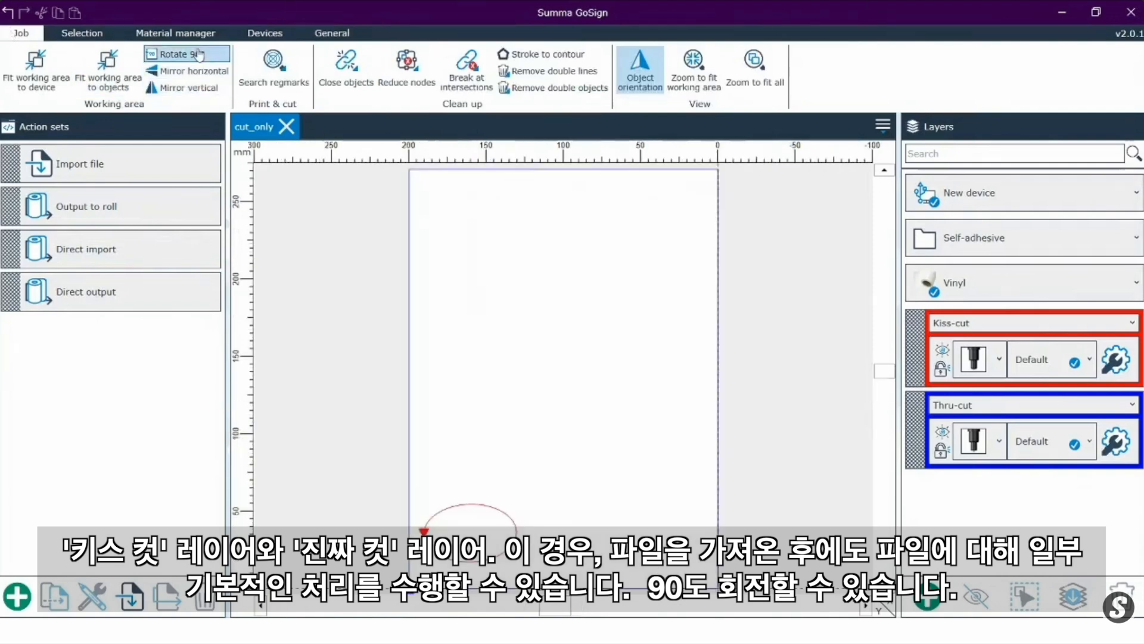
{"action": "left_click", "coordinate": [199, 54]}
{"action": "left_click", "coordinate": [198, 54]}
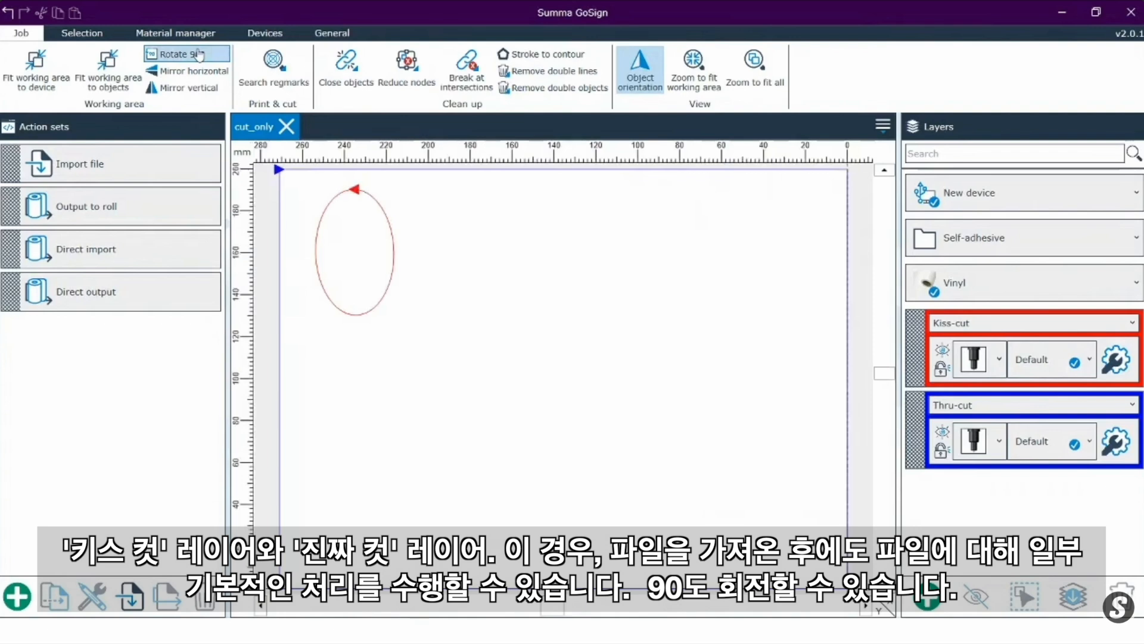
Step: Try mirroring the job horizontally and vertically, reversing each mirror
{"action": "left_click", "coordinate": [189, 72]}
{"action": "left_click", "coordinate": [187, 87]}
{"action": "left_click", "coordinate": [187, 88]}
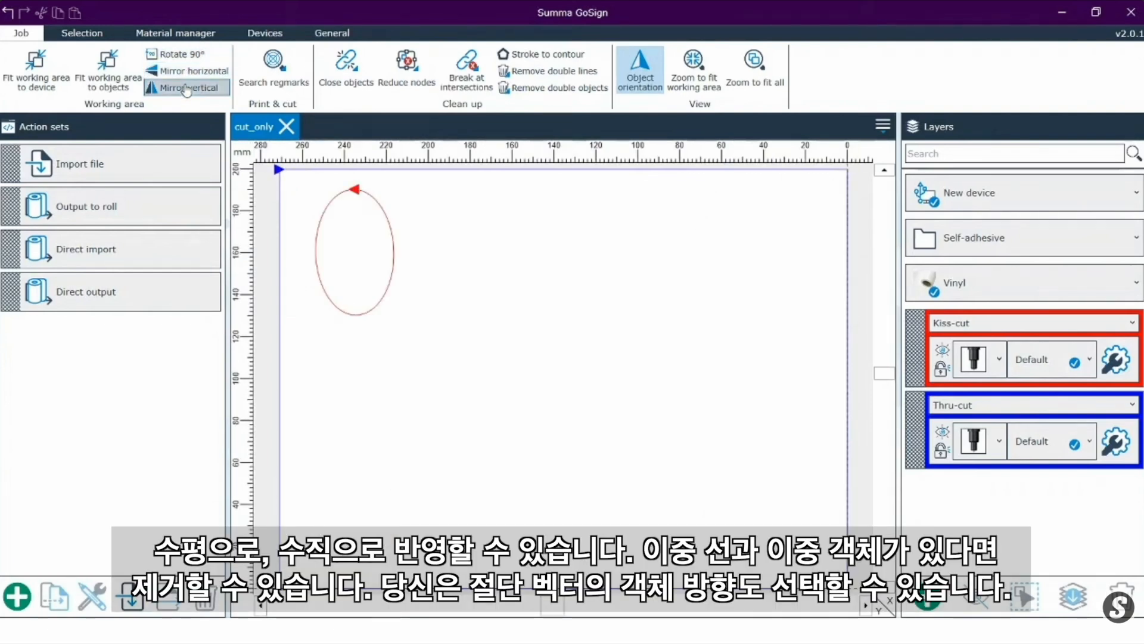
{"action": "left_click", "coordinate": [186, 88]}
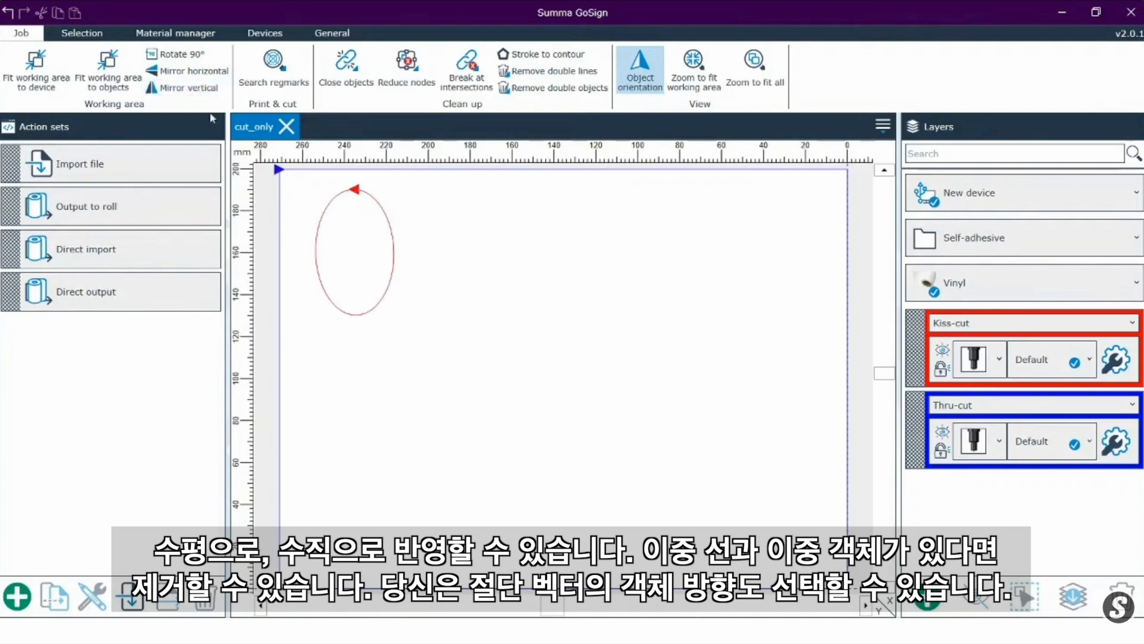
Step: Use node selection to move the ellipse's start point to its left node and reverse the rectangle's cutting direction at its upper-left corner
{"action": "scroll", "coordinate": [420, 231], "scroll_direction": "down", "scroll_amount": 2}
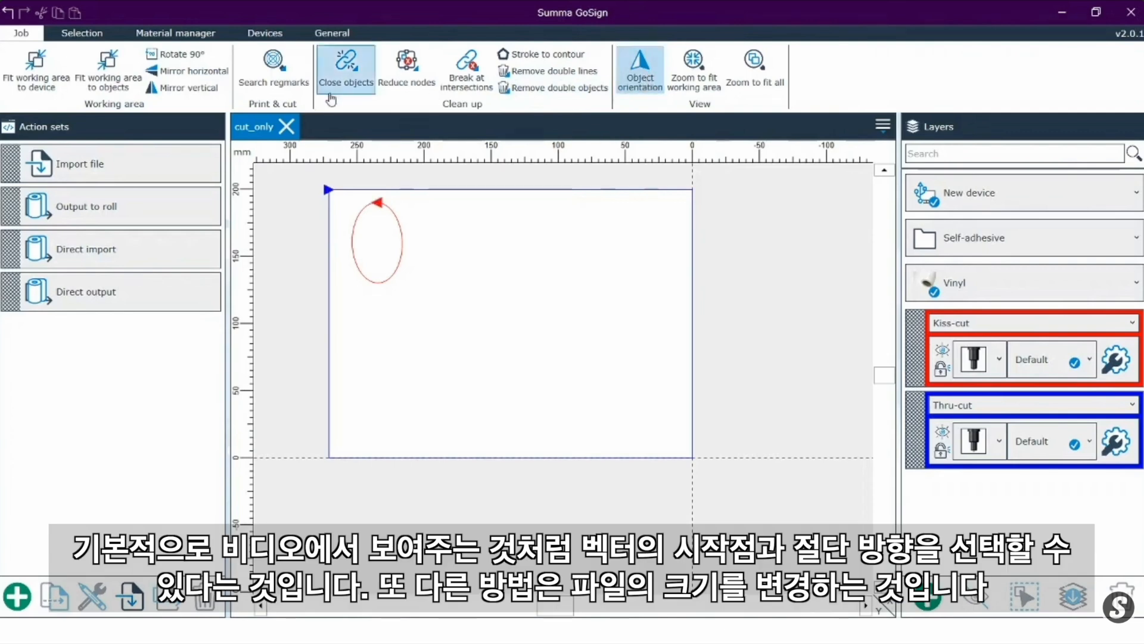
{"action": "left_click", "coordinate": [99, 39]}
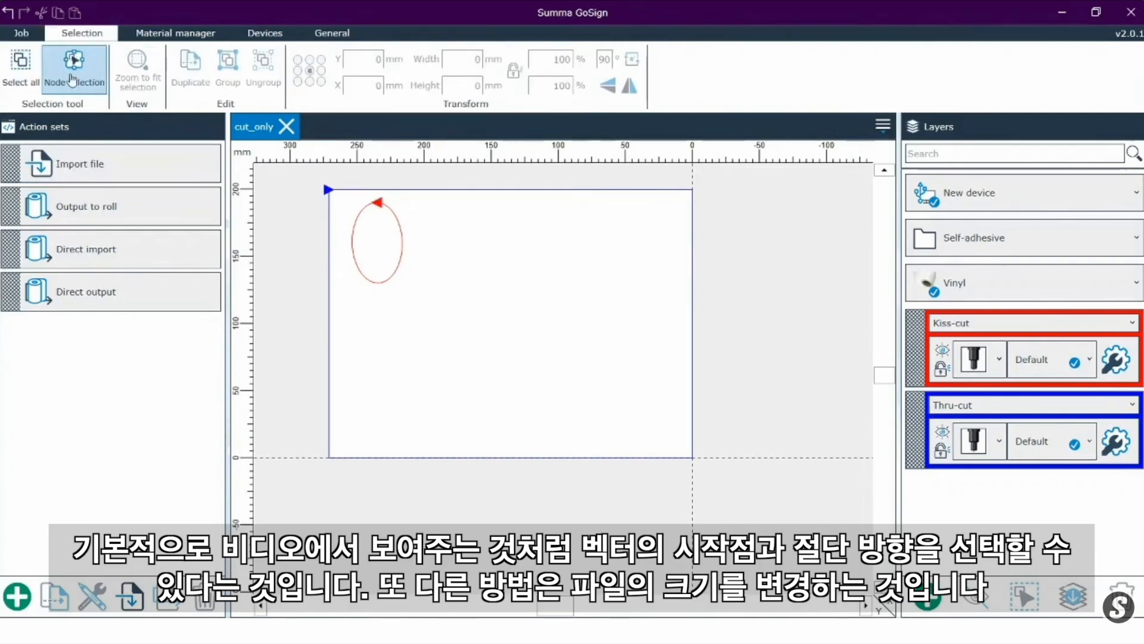
{"action": "left_click", "coordinate": [383, 286]}
{"action": "left_click", "coordinate": [378, 283]}
{"action": "left_click", "coordinate": [403, 244]}
{"action": "left_click", "coordinate": [353, 243]}
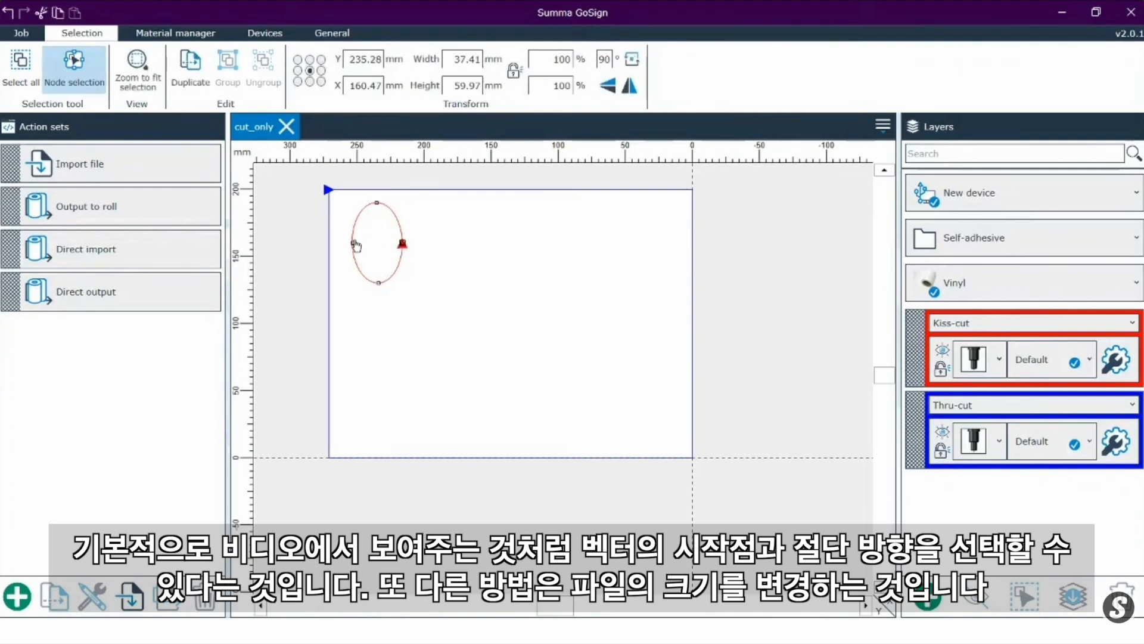
{"action": "left_click", "coordinate": [466, 190]}
{"action": "left_click", "coordinate": [330, 189]}
Step: Set the selected rectangle's width to 300 mm with its proportions locked
{"action": "double_click", "coordinate": [451, 59]}
{"action": "left_click", "coordinate": [451, 60]}
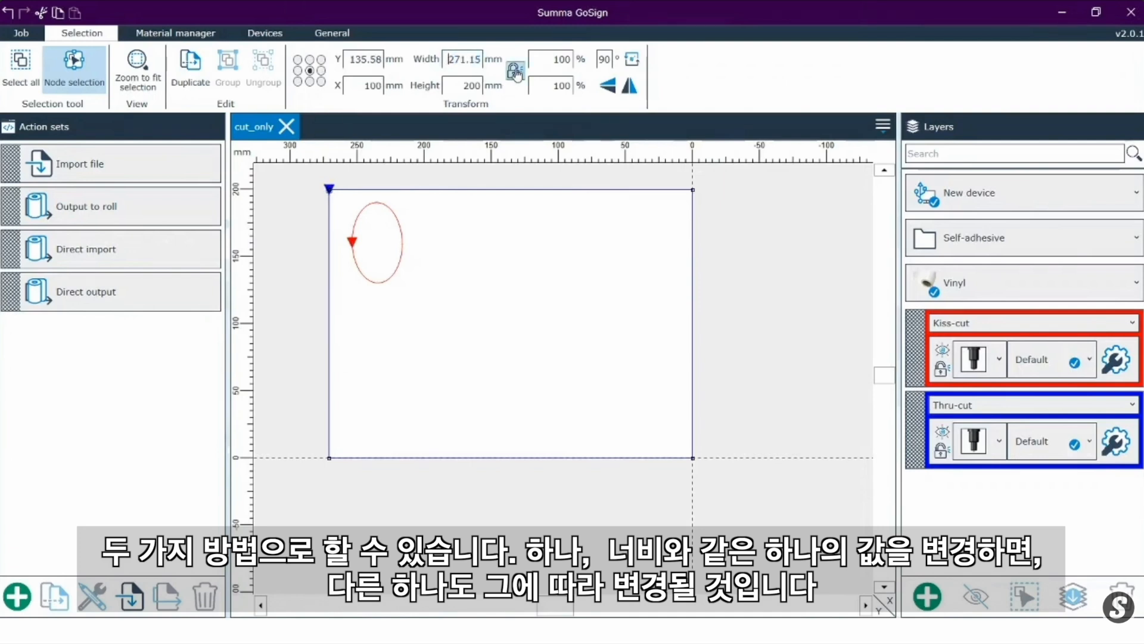
{"action": "double_click", "coordinate": [467, 59]}
{"action": "type", "text": "300"}
{"action": "key", "text": "Return"}
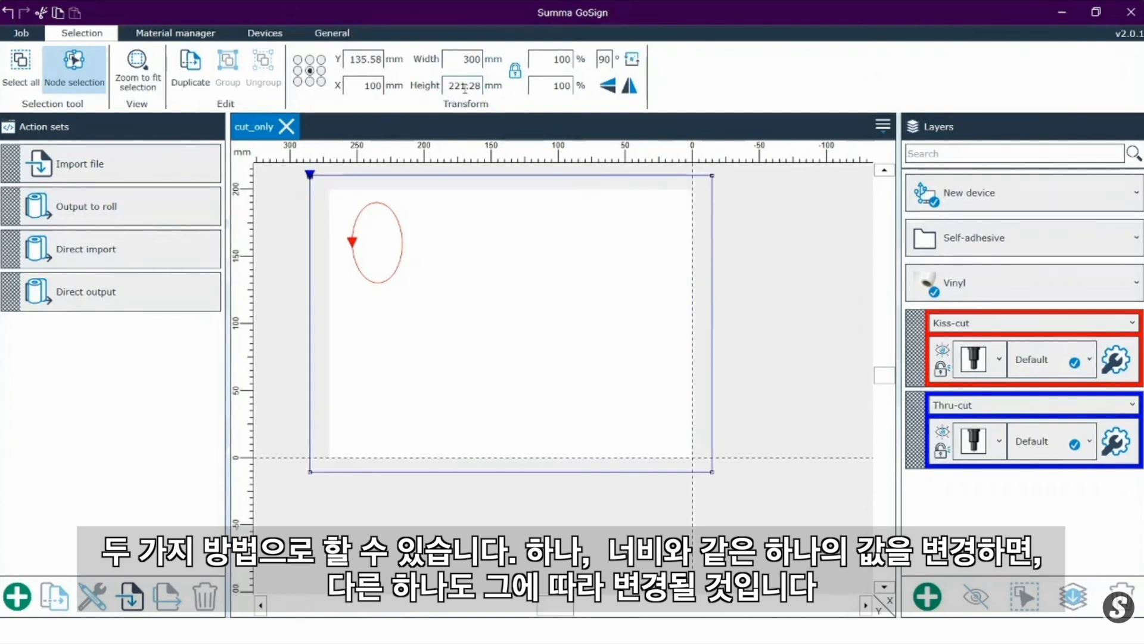
Step: Unlock the proportions and set the rectangle's width to 270 mm independently of its height
{"action": "left_click", "coordinate": [515, 73]}
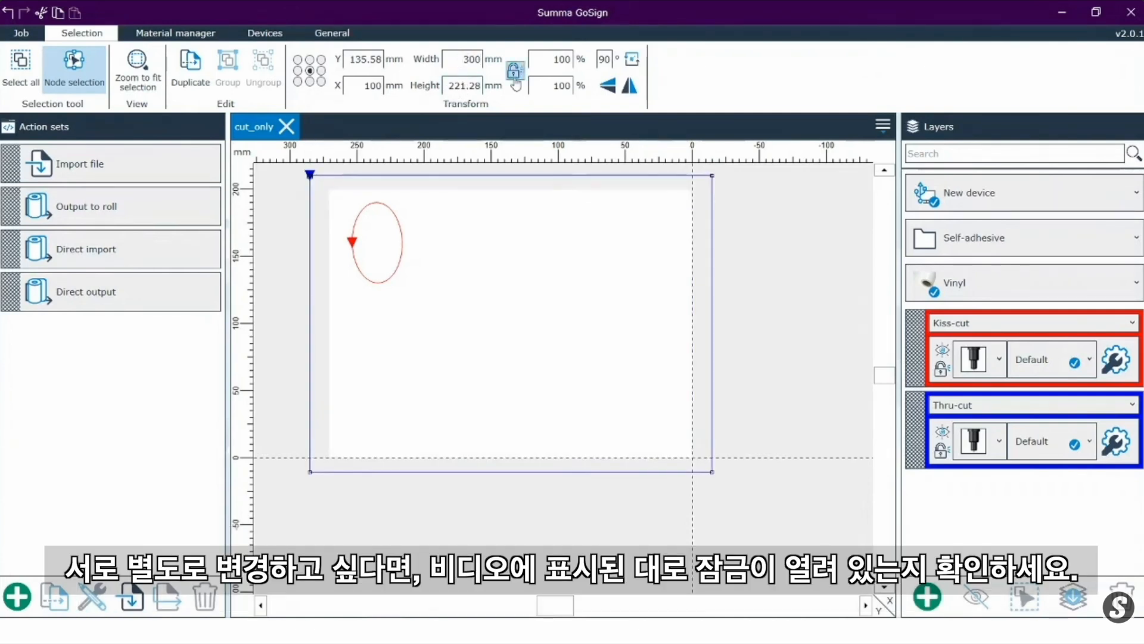
{"action": "double_click", "coordinate": [459, 63]}
{"action": "type", "text": "270"}
{"action": "key", "text": "Return"}
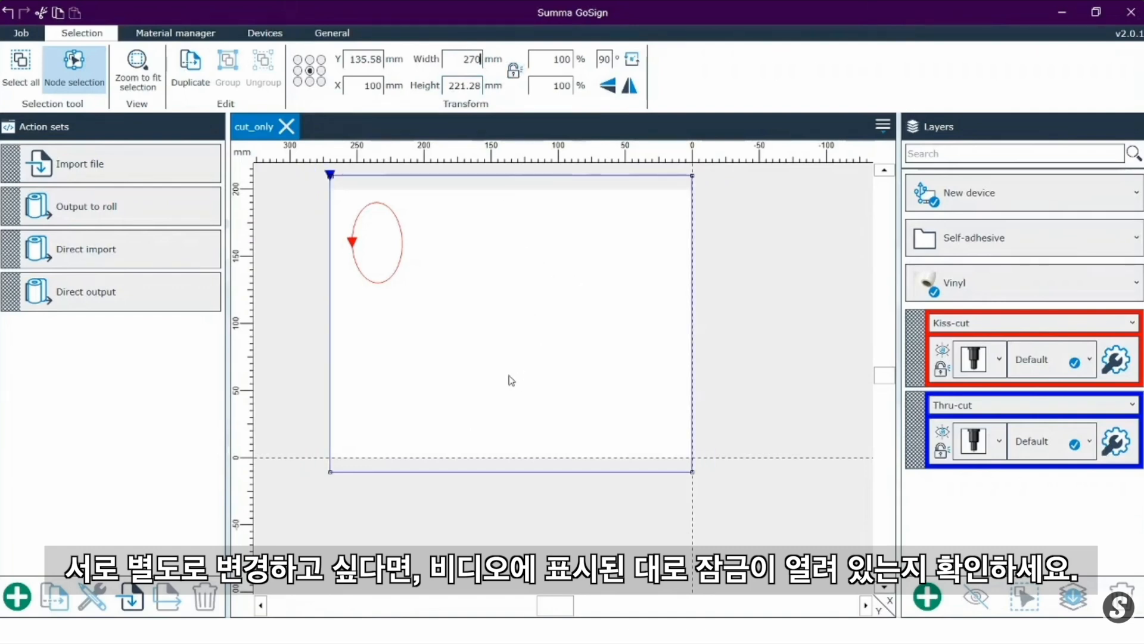
{"action": "scroll", "coordinate": [509, 378], "scroll_direction": "down", "scroll_amount": 2}
{"action": "scroll", "coordinate": [489, 336], "scroll_direction": "up", "scroll_amount": 2}
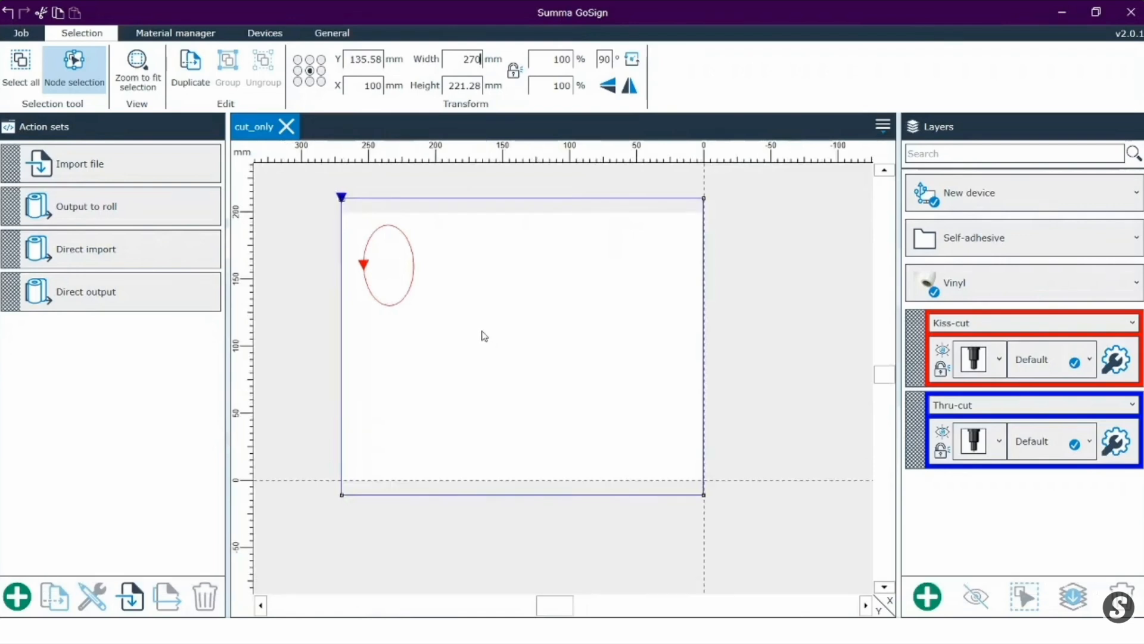
Step: Set the plugin's action set to Direct import
{"action": "left_click", "coordinate": [329, 34]}
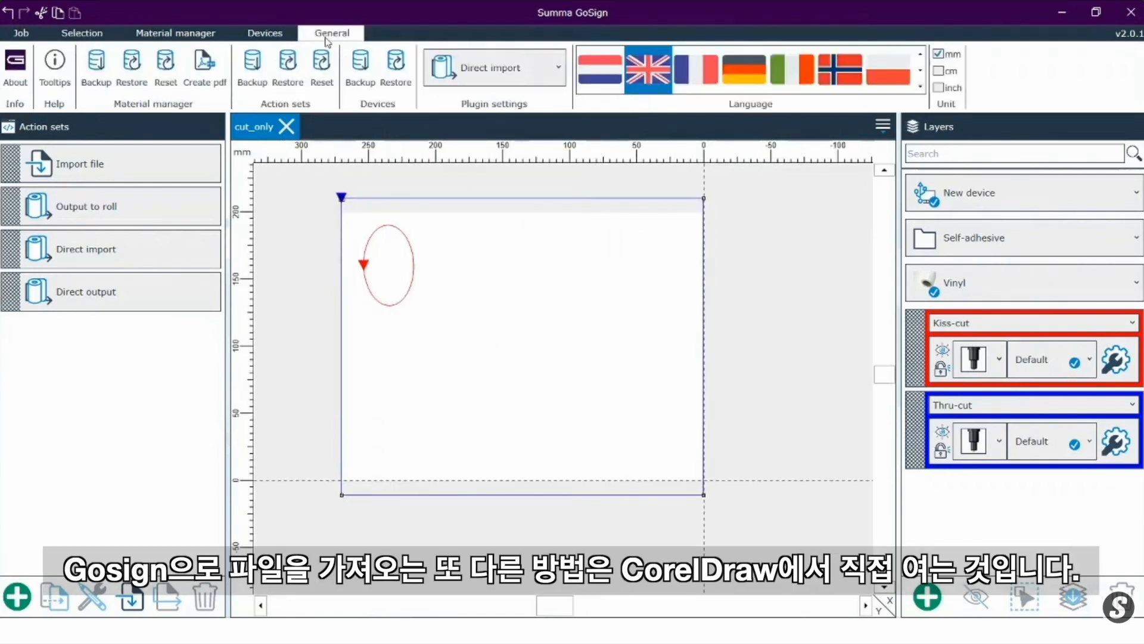
{"action": "left_click", "coordinate": [489, 70]}
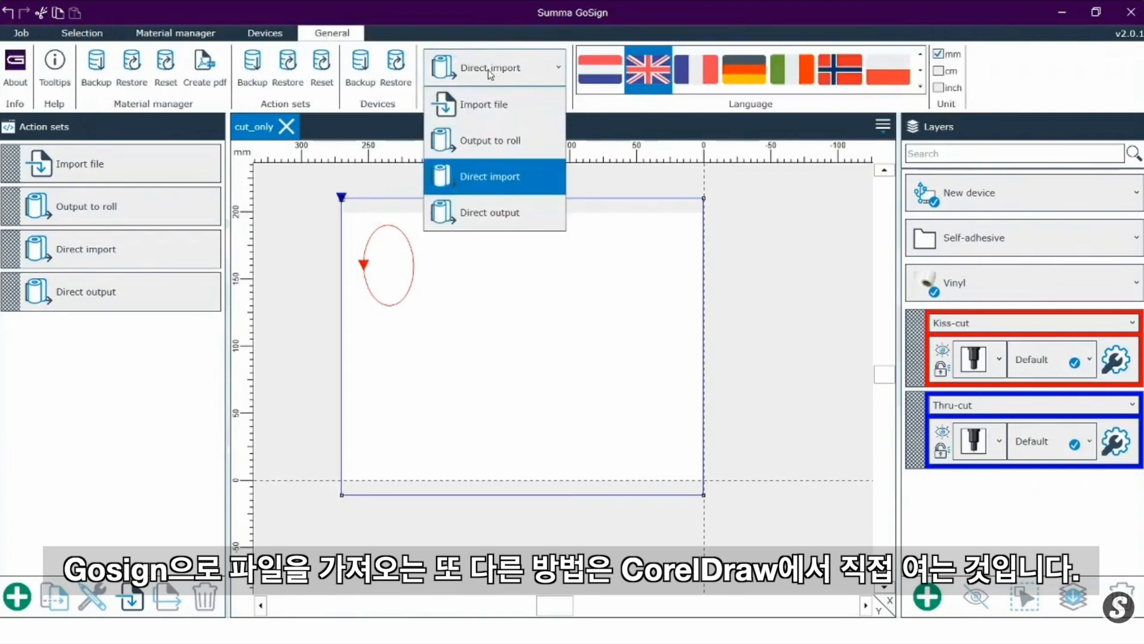
{"action": "left_click", "coordinate": [496, 176]}
Step: Switch to the Untitled-3 document in CorelDRAW and draw an ellipse about 59 × 51 mm inside the rectangle's upper-right corner
{"action": "left_click", "coordinate": [423, 630]}
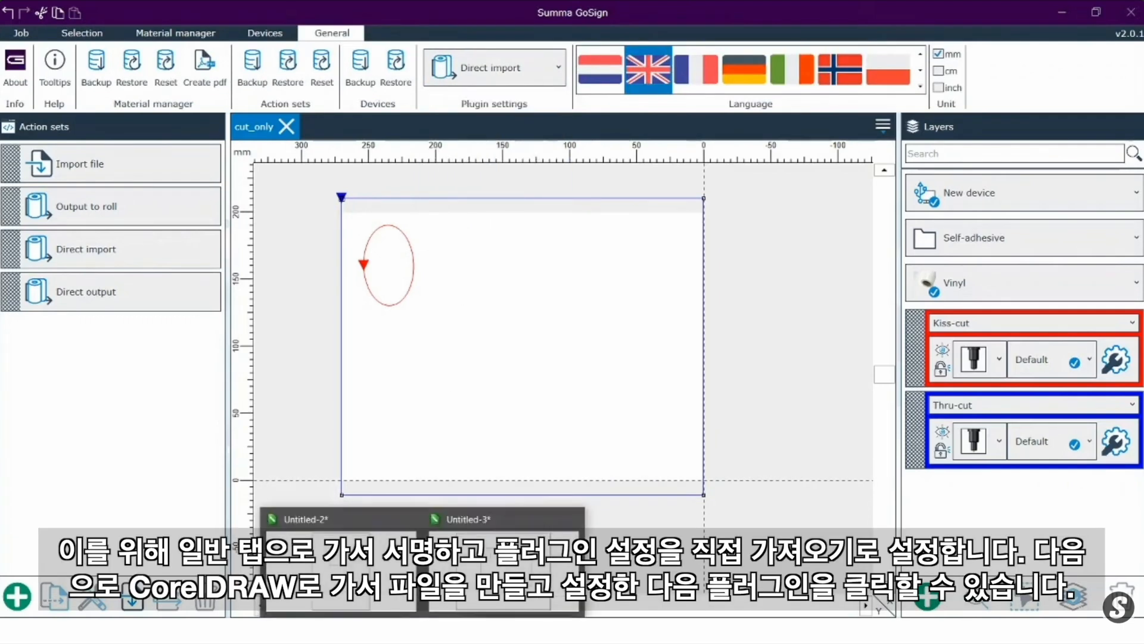
{"action": "left_click", "coordinate": [504, 566]}
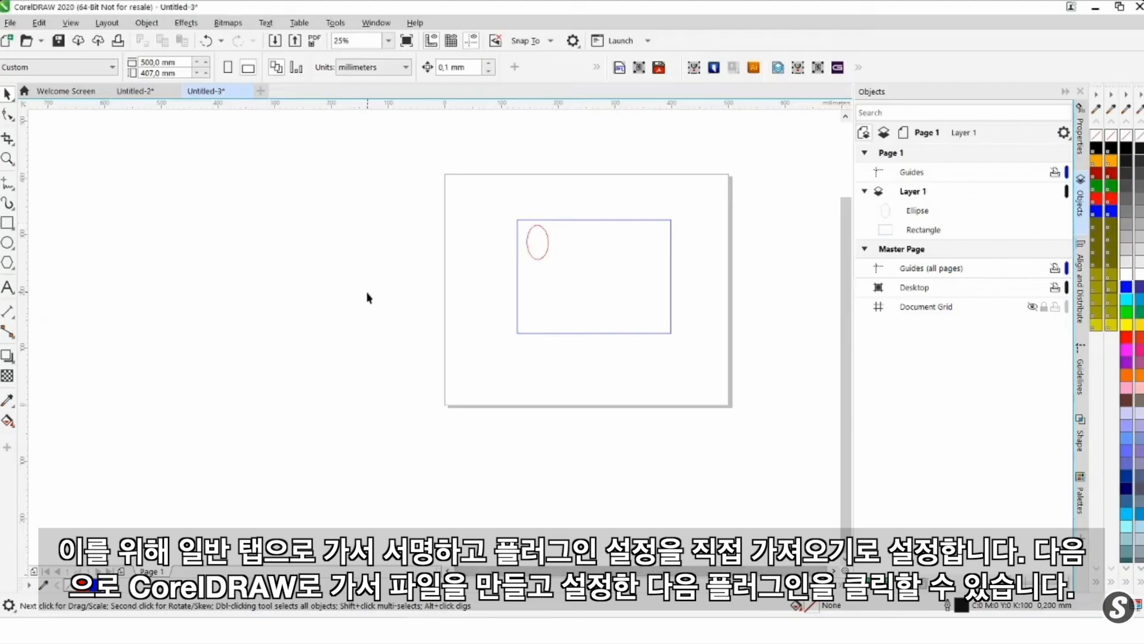
{"action": "scroll", "coordinate": [366, 292], "scroll_direction": "down", "scroll_amount": 1}
{"action": "scroll", "coordinate": [431, 295], "scroll_direction": "up", "scroll_amount": 1}
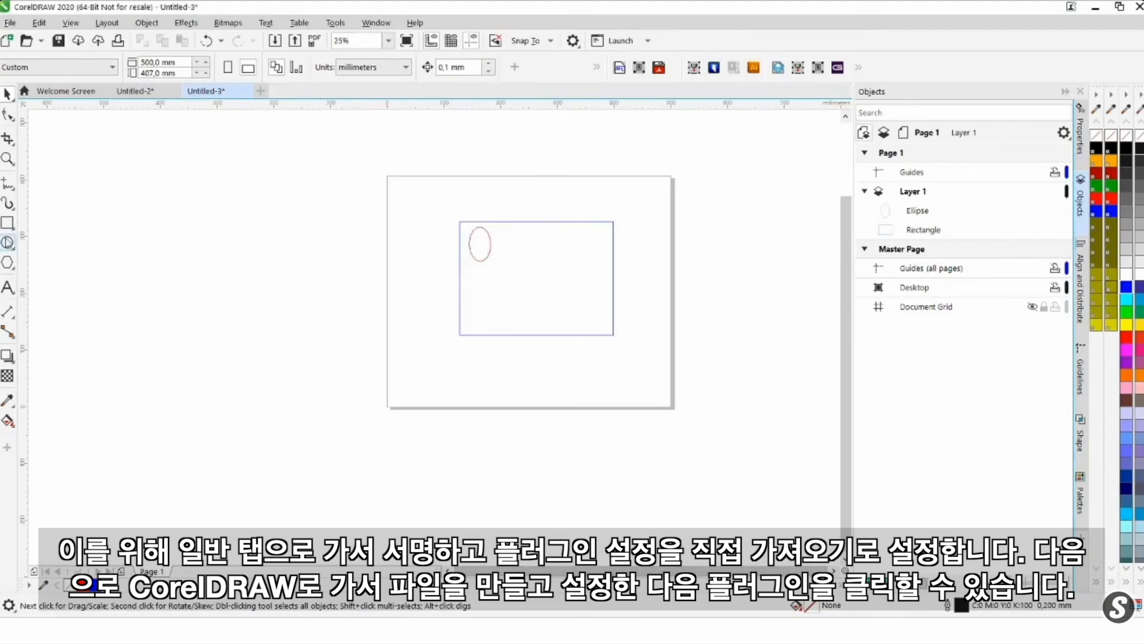
{"action": "left_click", "coordinate": [8, 242]}
{"action": "left_click_drag", "start_coordinate": [567, 227], "coordinate": [608, 263]}
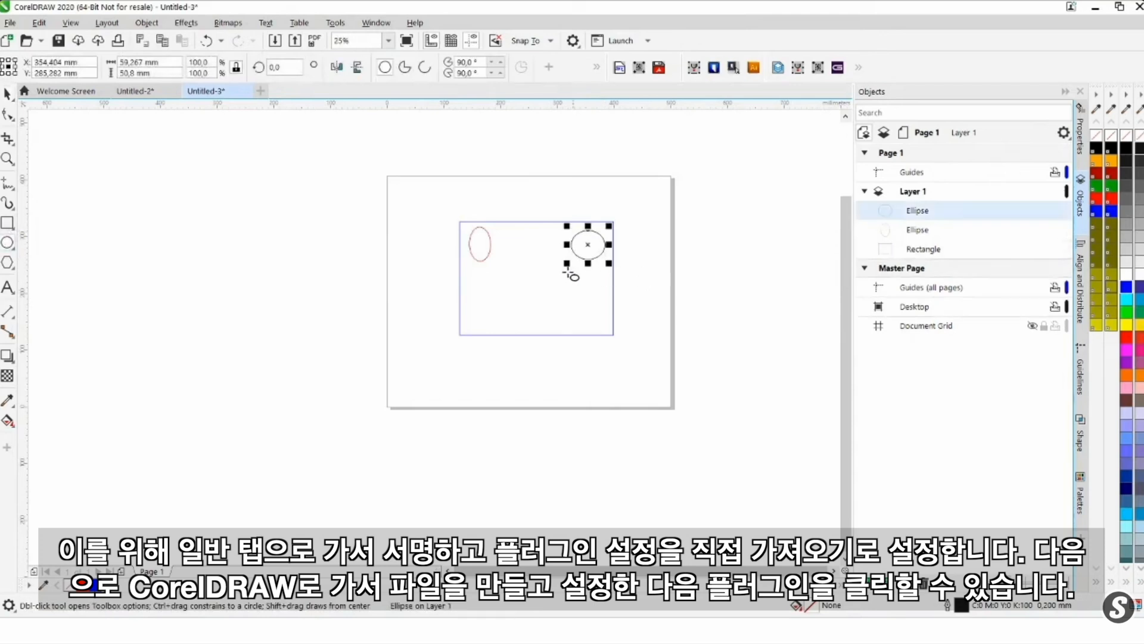
Step: Give the new ellipse a red outline and send the design to GoSign
{"action": "right_click", "coordinate": [1127, 343]}
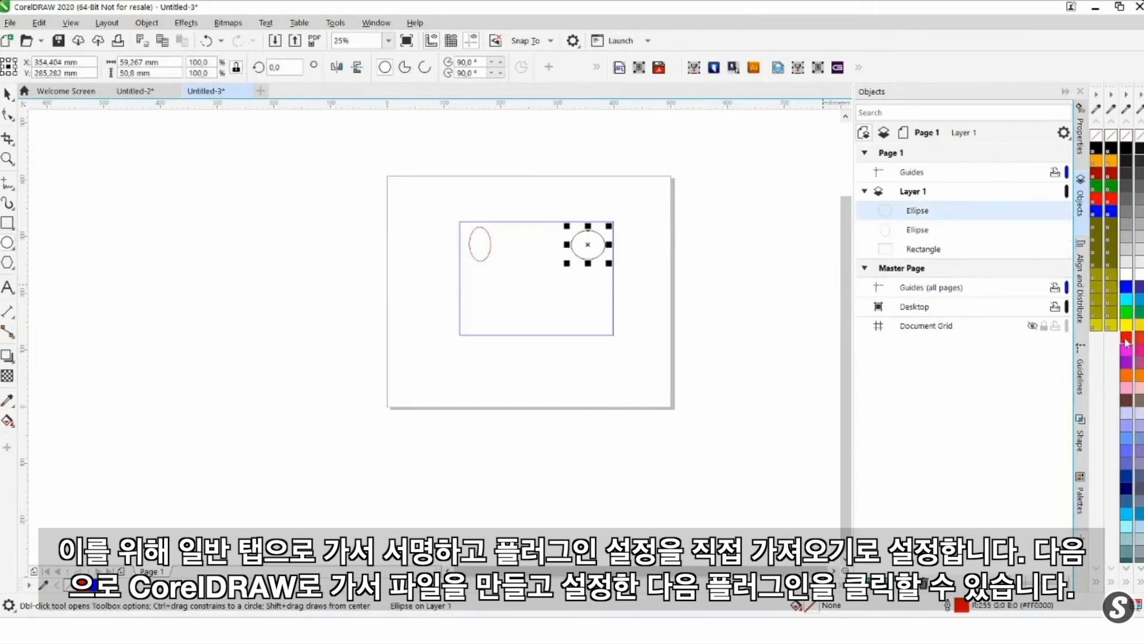
{"action": "left_click", "coordinate": [6, 93]}
{"action": "left_click", "coordinate": [738, 268]}
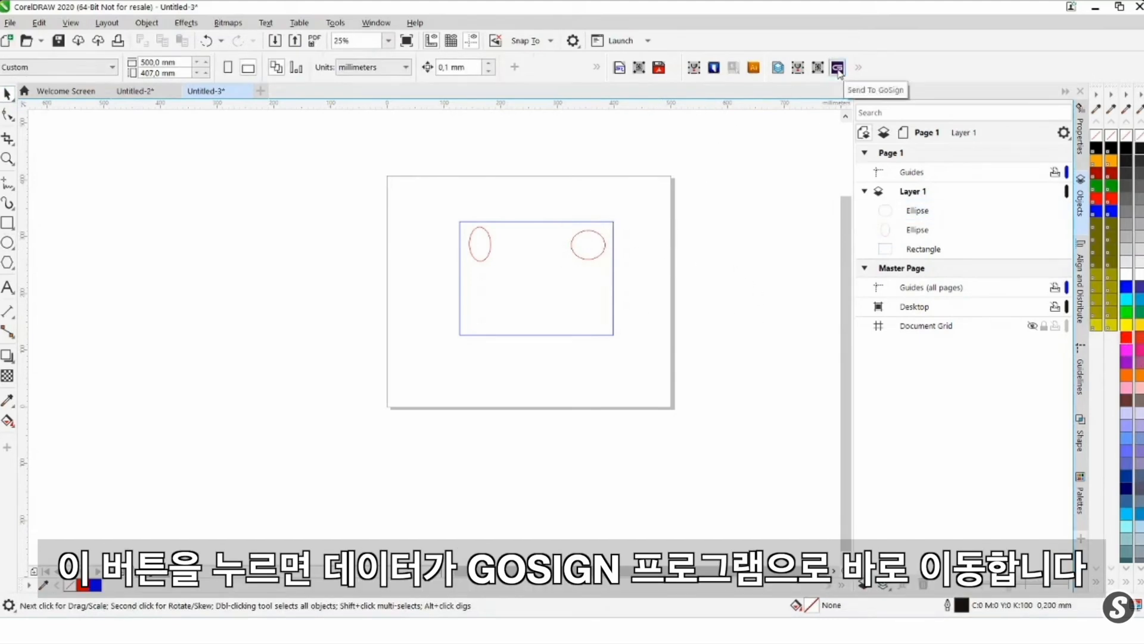
{"action": "left_click", "coordinate": [838, 70]}
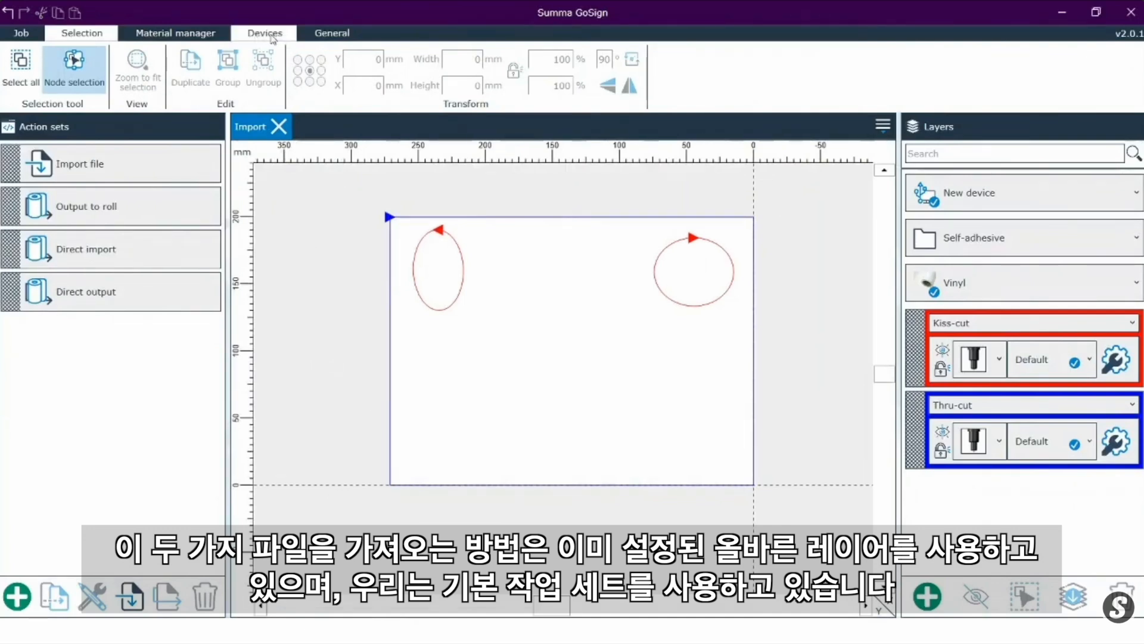
Step: Reset the action sets to AdvancedActionSets.xml
{"action": "left_click", "coordinate": [322, 36]}
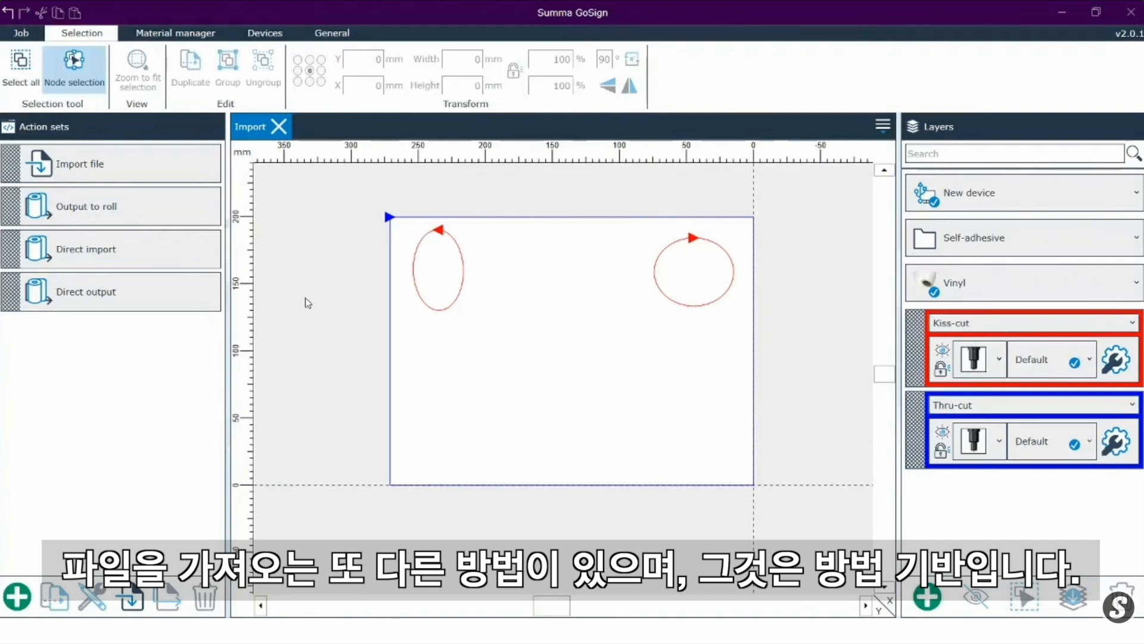
{"action": "left_click", "coordinate": [323, 36]}
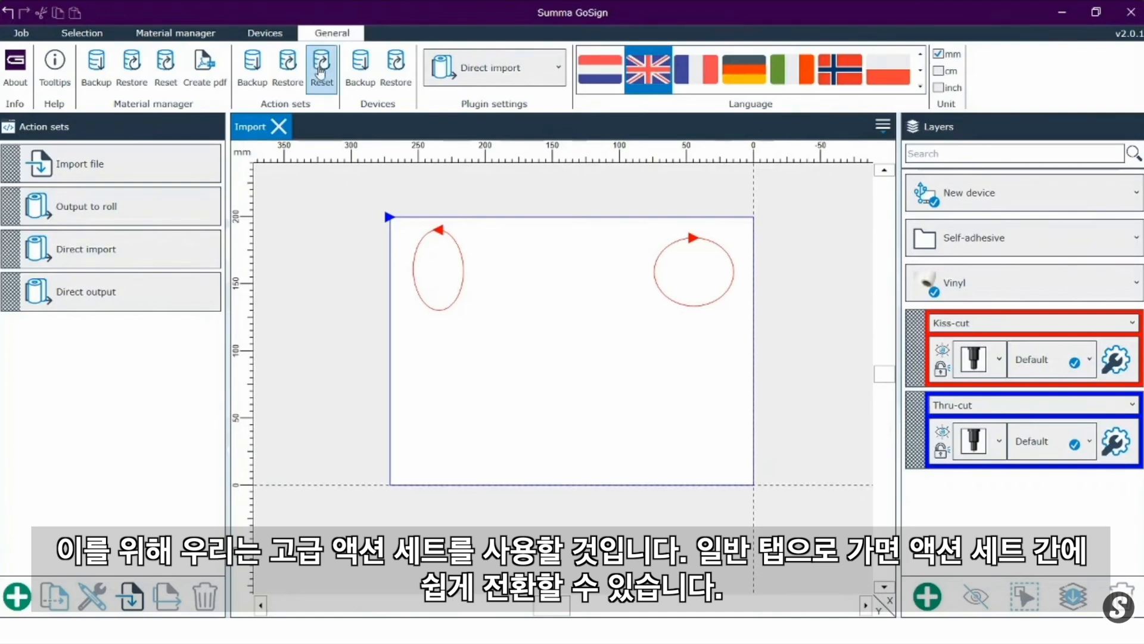
{"action": "left_click", "coordinate": [321, 71]}
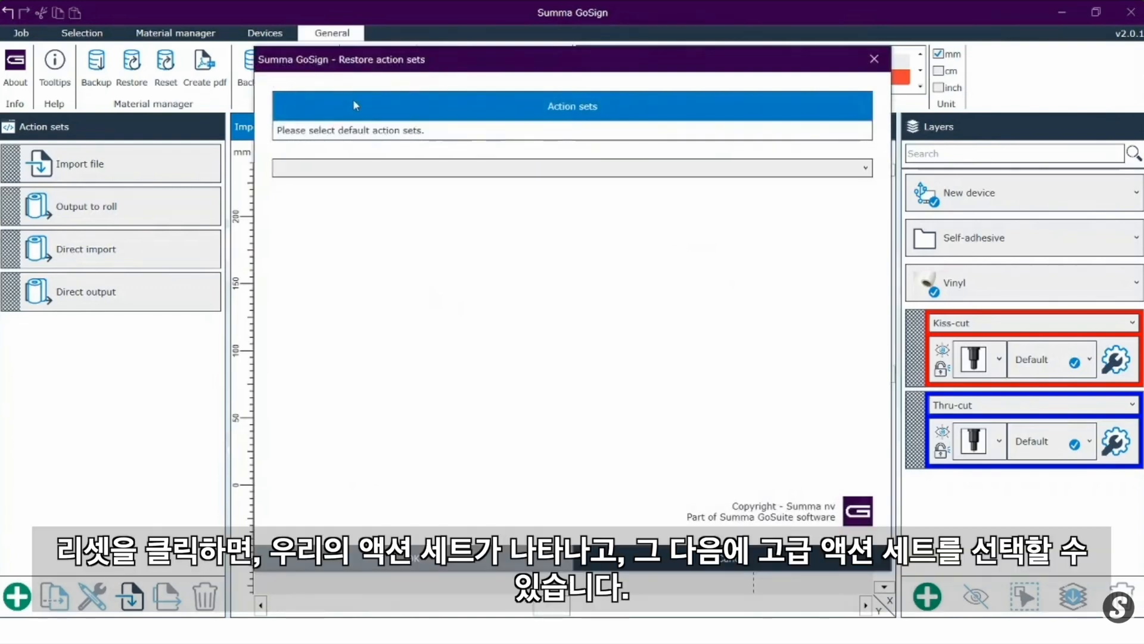
{"action": "left_click", "coordinate": [376, 170]}
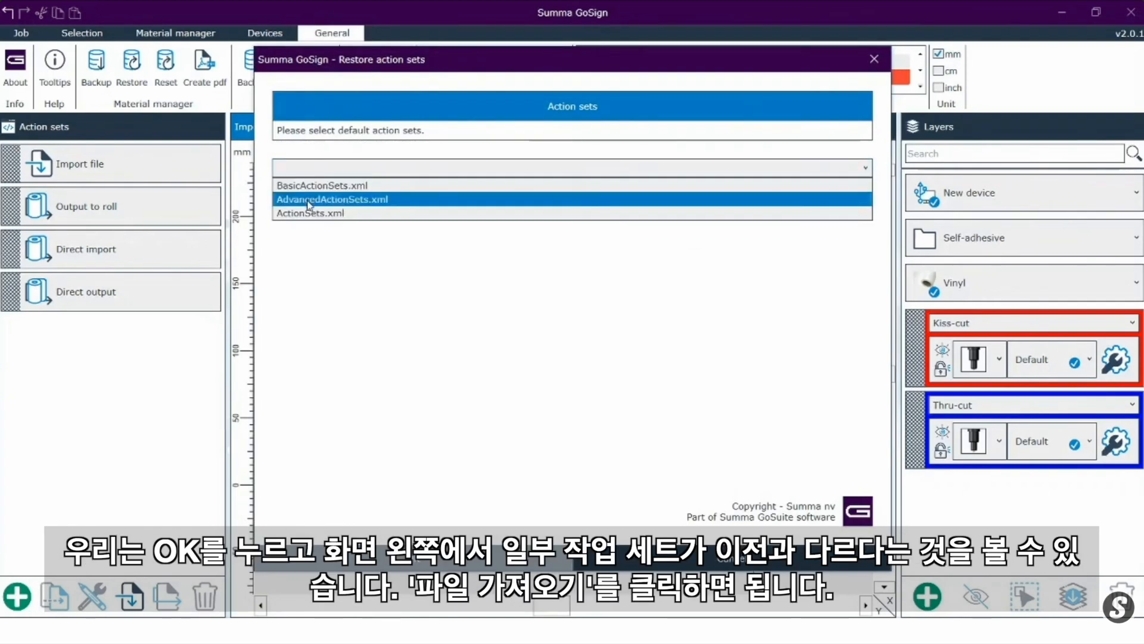
{"action": "left_click", "coordinate": [308, 200]}
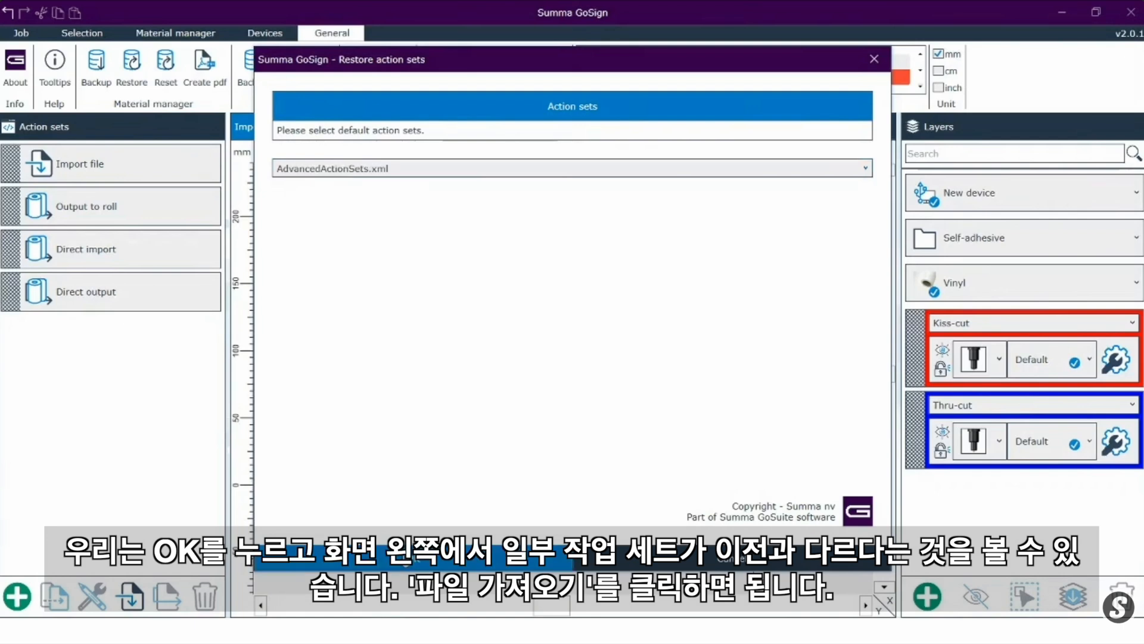
{"action": "left_click", "coordinate": [407, 561]}
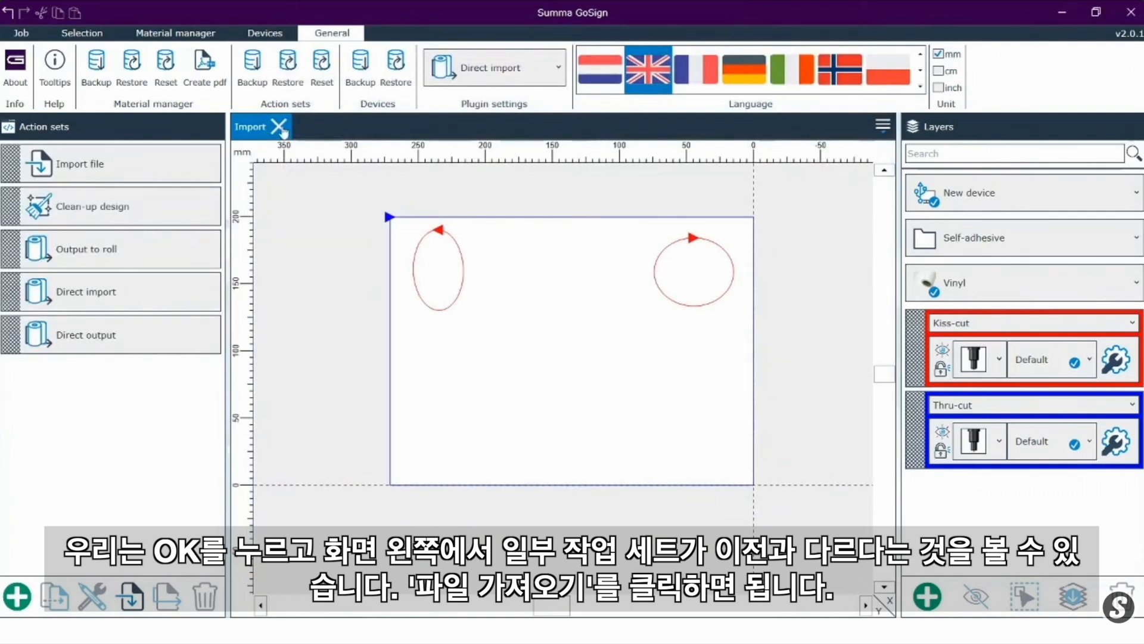
Step: Close the Import job and open cut_only.pdf with the Import file action set
{"action": "left_click", "coordinate": [278, 127]}
{"action": "left_click", "coordinate": [177, 170]}
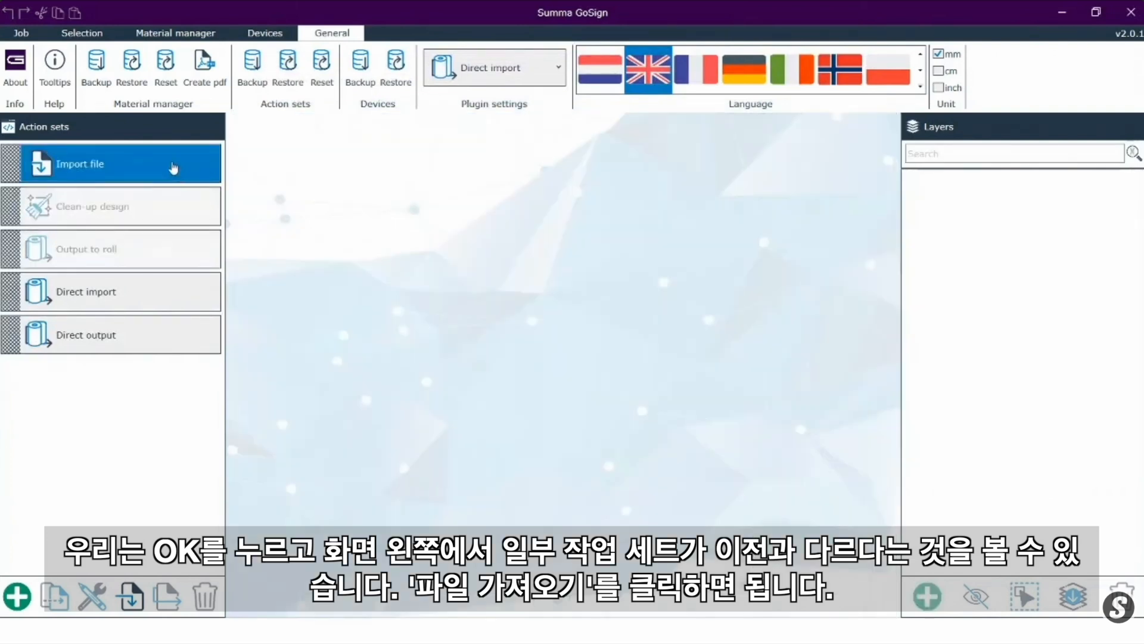
{"action": "left_click", "coordinate": [172, 165]}
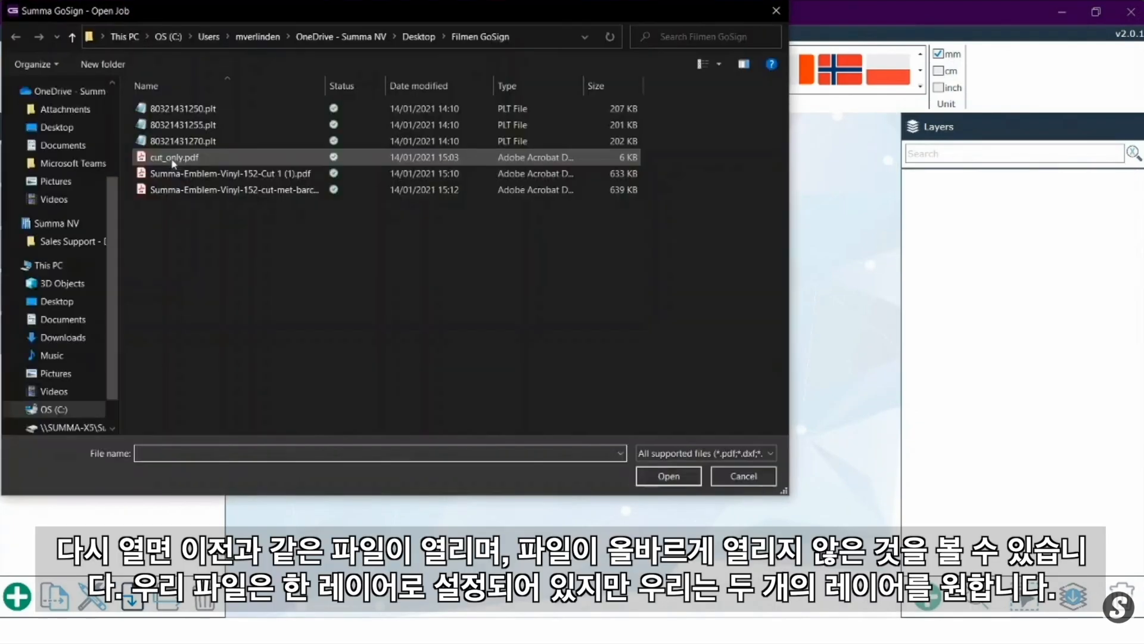
{"action": "double_click", "coordinate": [172, 158]}
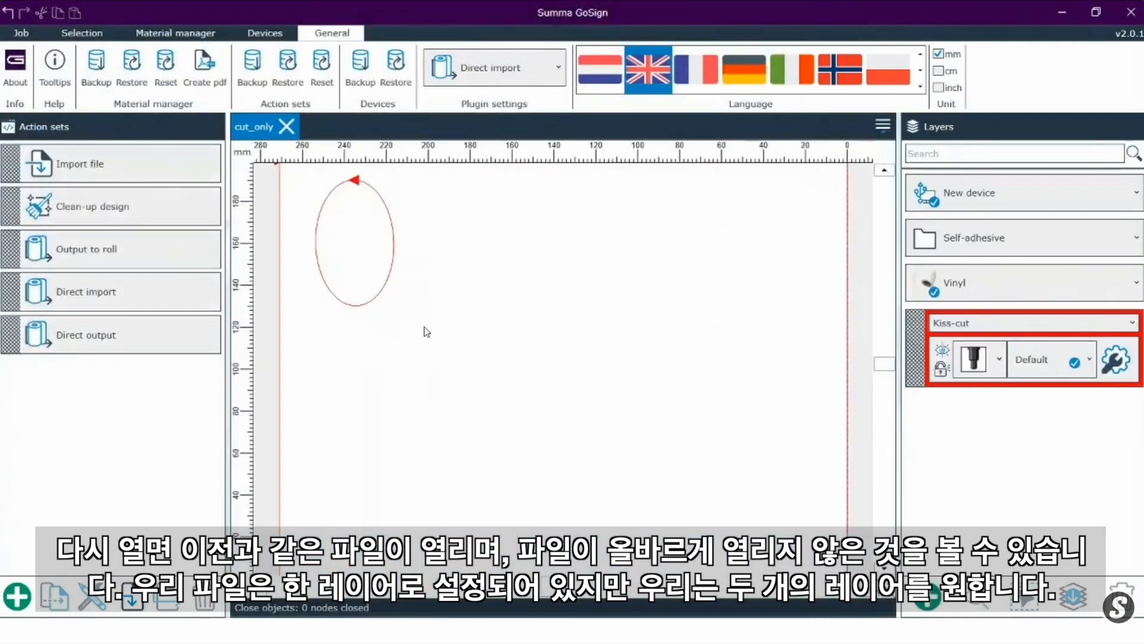
{"action": "scroll", "coordinate": [490, 341], "scroll_direction": "down", "scroll_amount": 2}
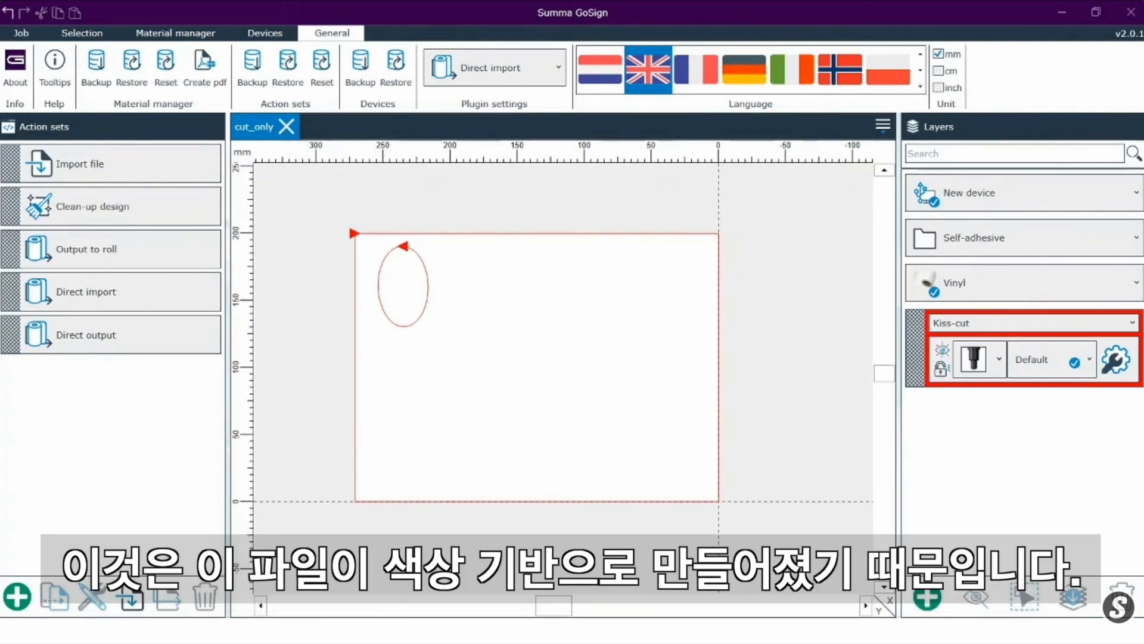
Step: Switch to the Untitled-2 document in CorelDRAW and start publishing the rectangle and ellipse design to PDF
{"action": "mouse_move", "coordinate": [423, 630]}
{"action": "left_click", "coordinate": [379, 577]}
{"action": "scroll", "coordinate": [442, 331], "scroll_direction": "down", "scroll_amount": 1}
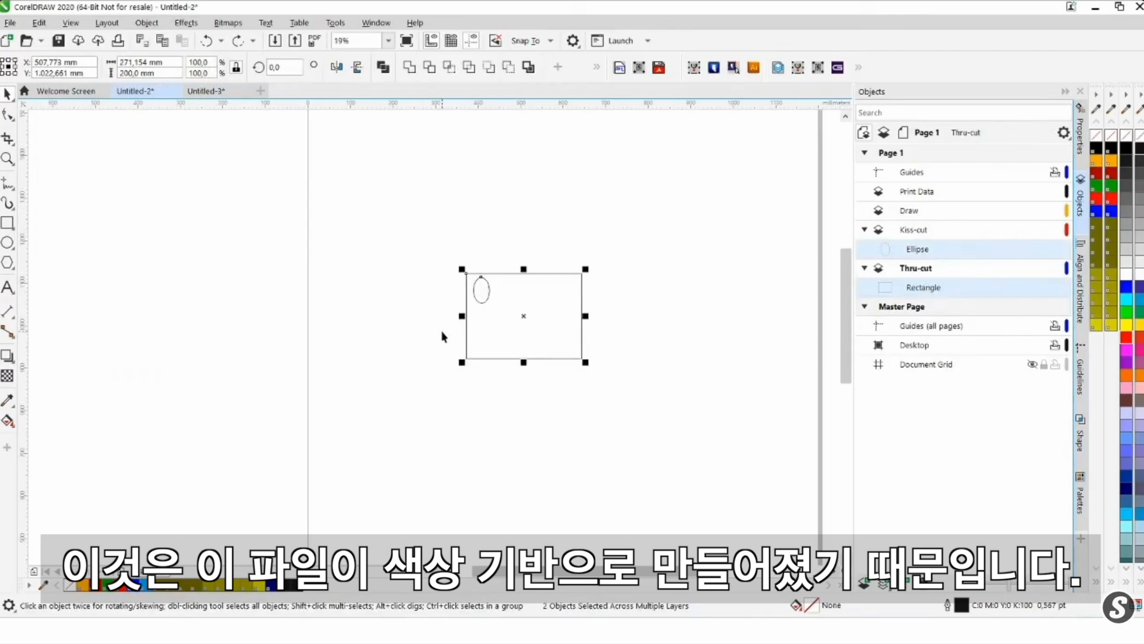
{"action": "scroll", "coordinate": [608, 316], "scroll_direction": "up", "scroll_amount": 1}
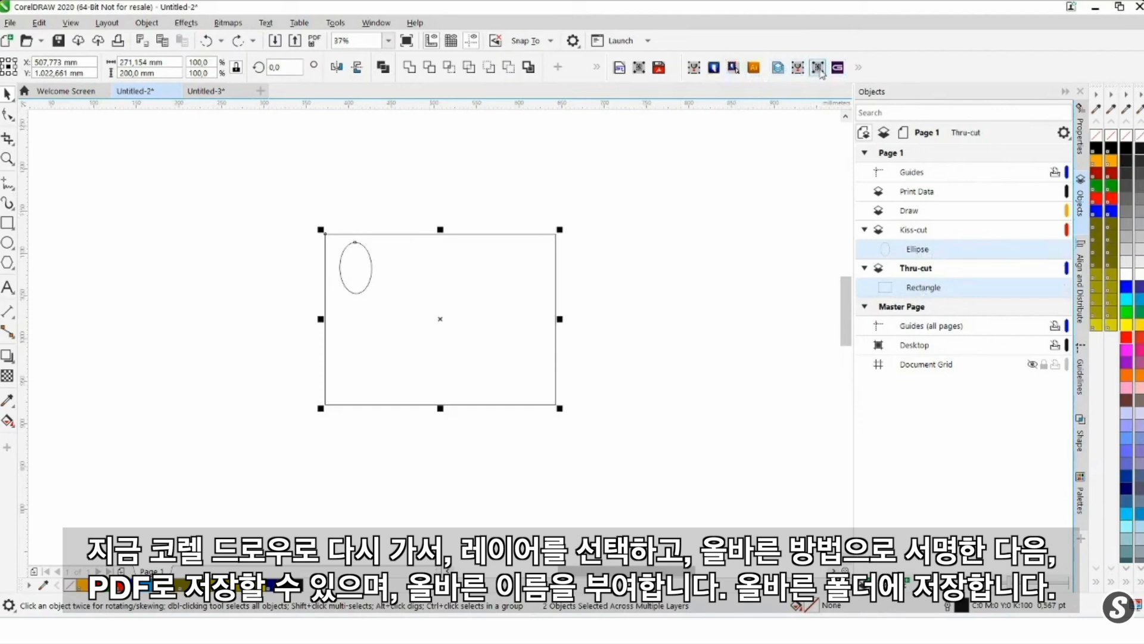
{"action": "left_click", "coordinate": [859, 68]}
{"action": "left_click", "coordinate": [851, 96]}
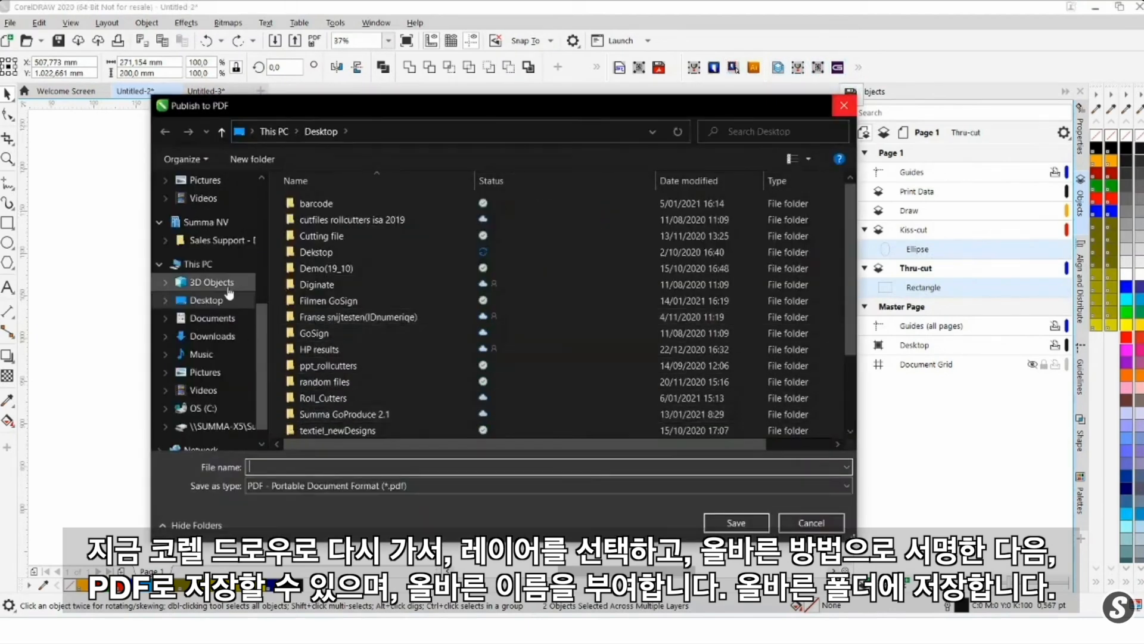
Step: Save the PDF as cutting_methods in the Filmen GoSign folder on the Desktop
{"action": "scroll", "coordinate": [211, 286], "scroll_direction": "up", "scroll_amount": 10}
{"action": "left_click", "coordinate": [206, 210]}
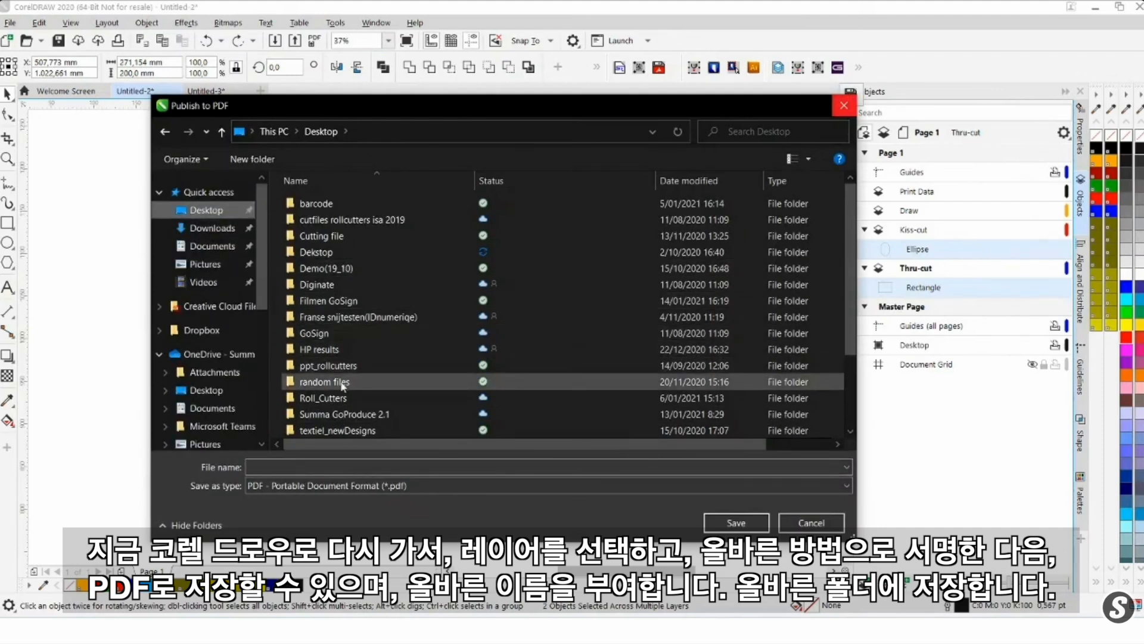
{"action": "double_click", "coordinate": [333, 300]}
{"action": "left_click", "coordinate": [276, 466]}
{"action": "type", "text": "cutting"}
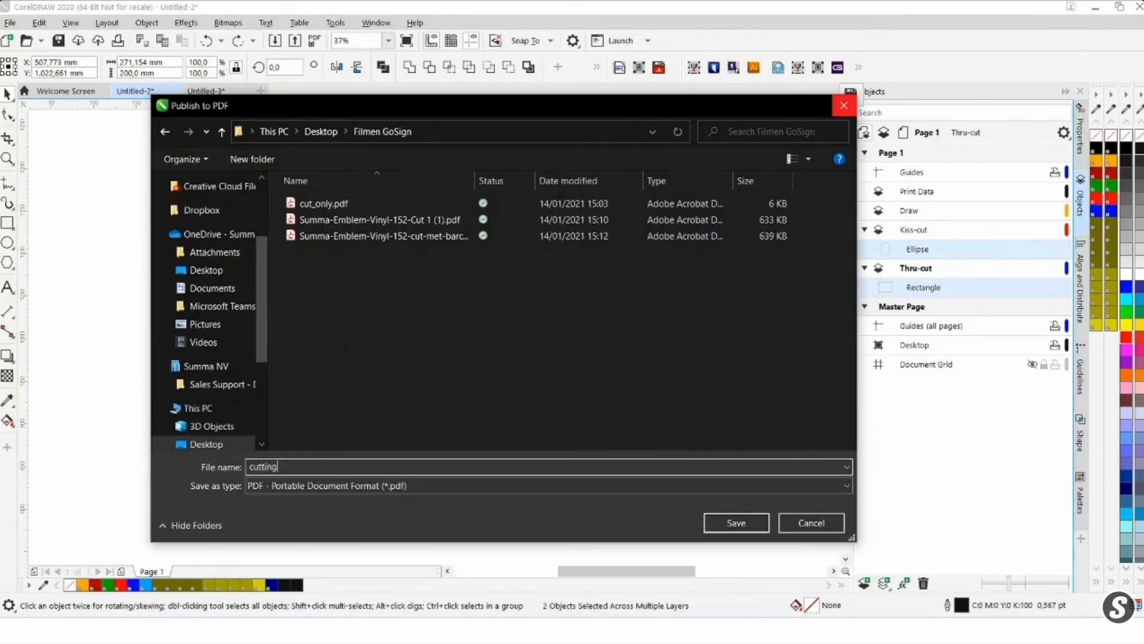
{"action": "type", "text": "_methods"}
{"action": "left_click", "coordinate": [705, 522]}
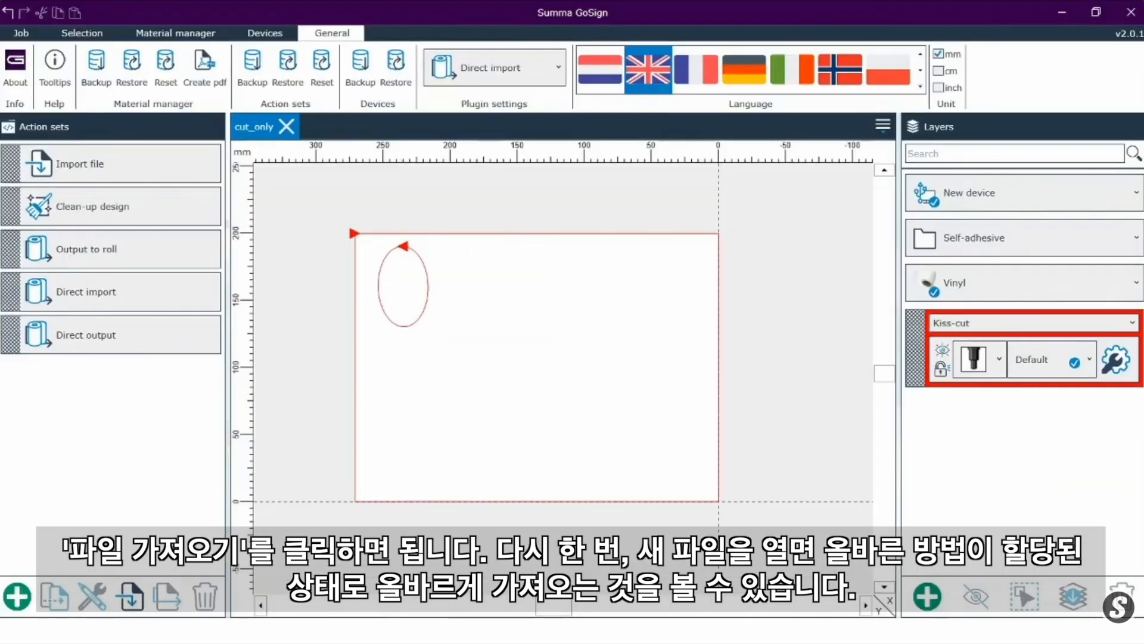
Step: Switch to Summa GoSign, close the cut_only job and import cutting_methods.pdf
{"action": "left_click", "coordinate": [283, 123]}
{"action": "left_click", "coordinate": [144, 160]}
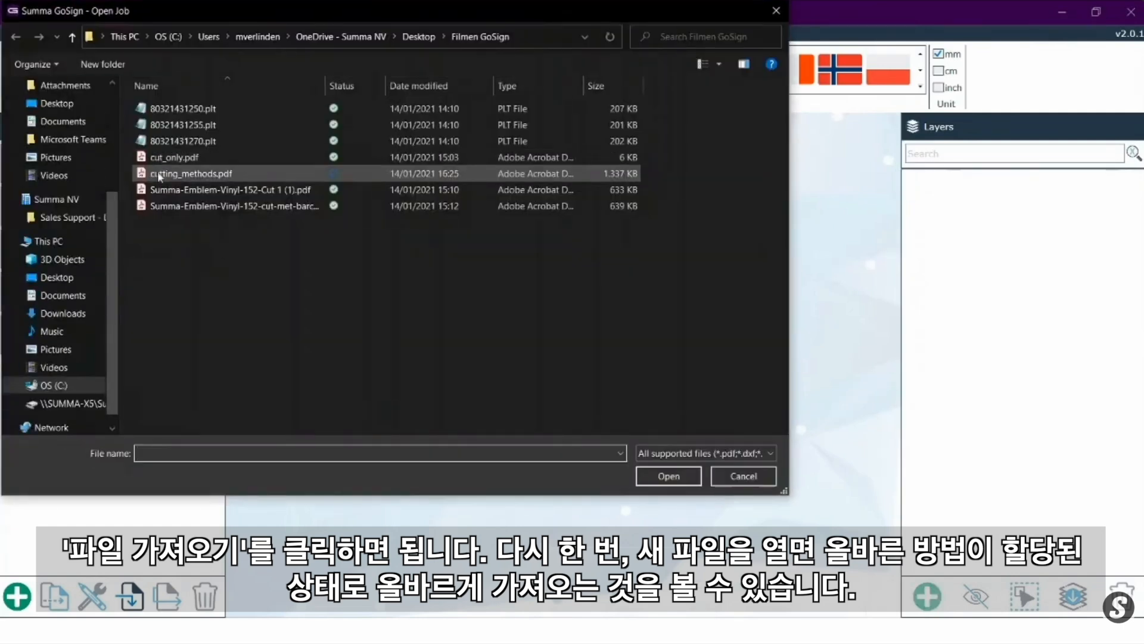
{"action": "left_click", "coordinate": [192, 173]}
{"action": "left_click", "coordinate": [669, 475]}
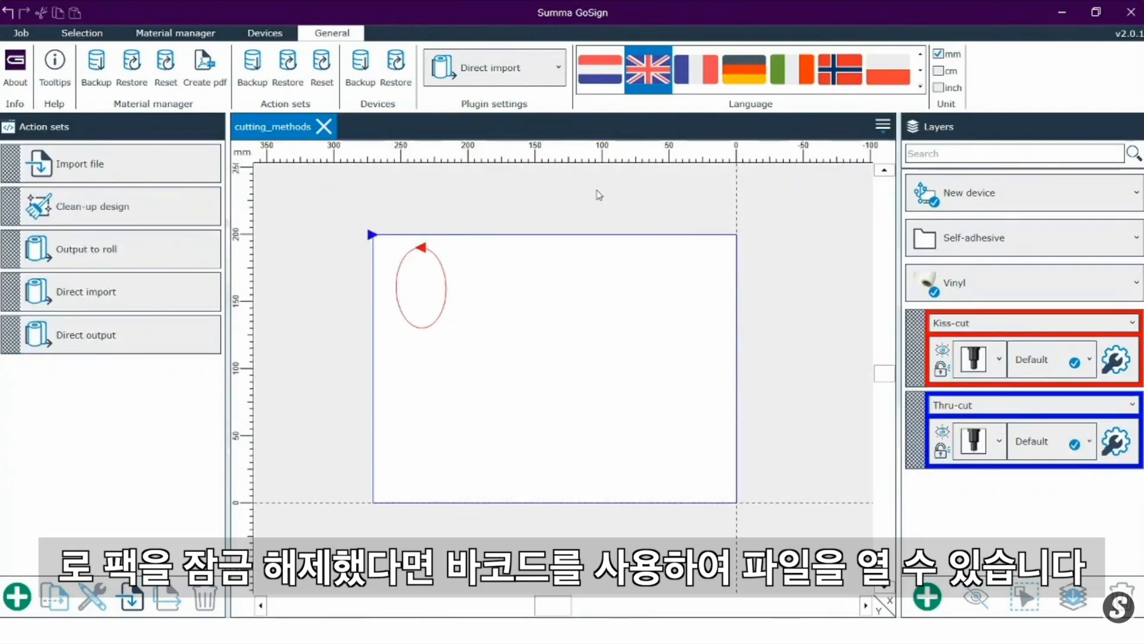
Step: Add the OPOS Barcode Workflow On Roll.xml action set to the list and run it
{"action": "left_click", "coordinate": [135, 597]}
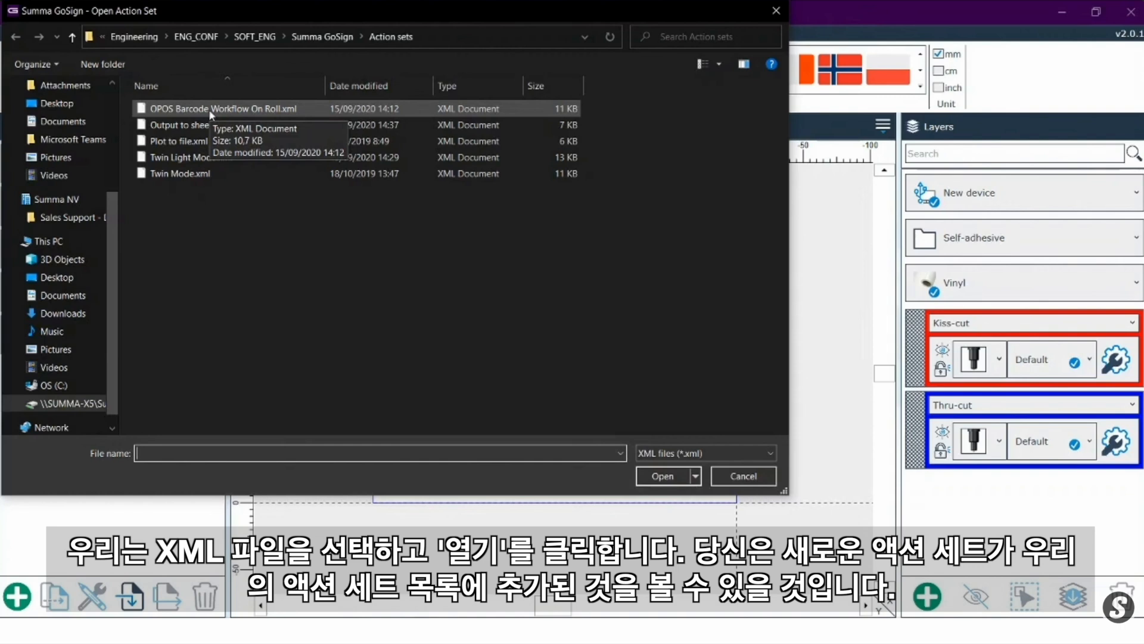
{"action": "left_click", "coordinate": [209, 109]}
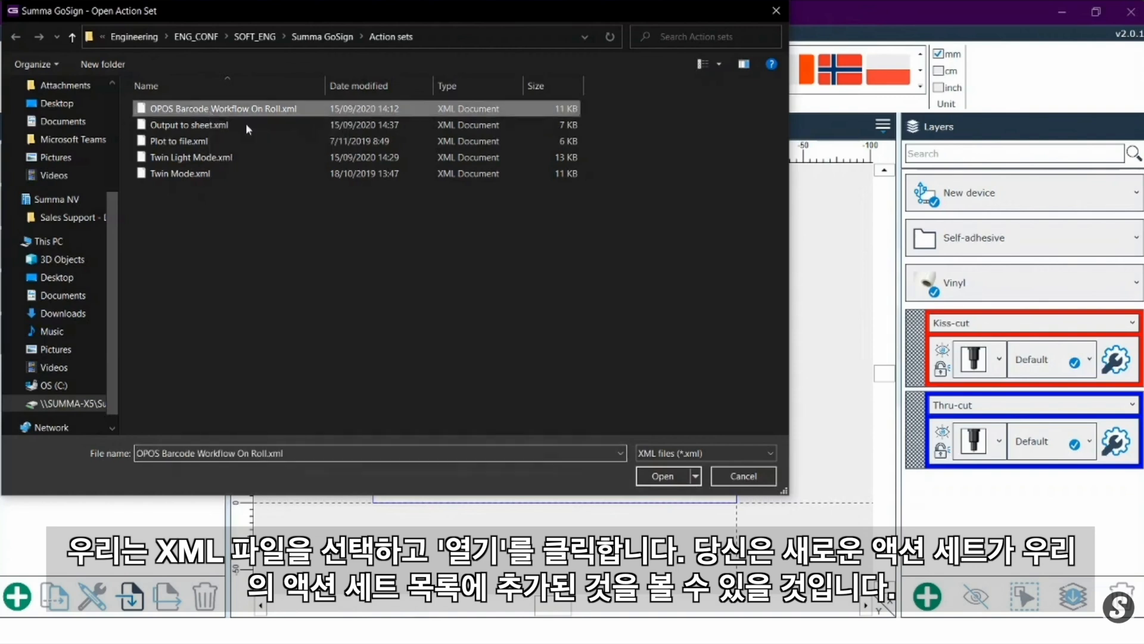
{"action": "left_click", "coordinate": [662, 477]}
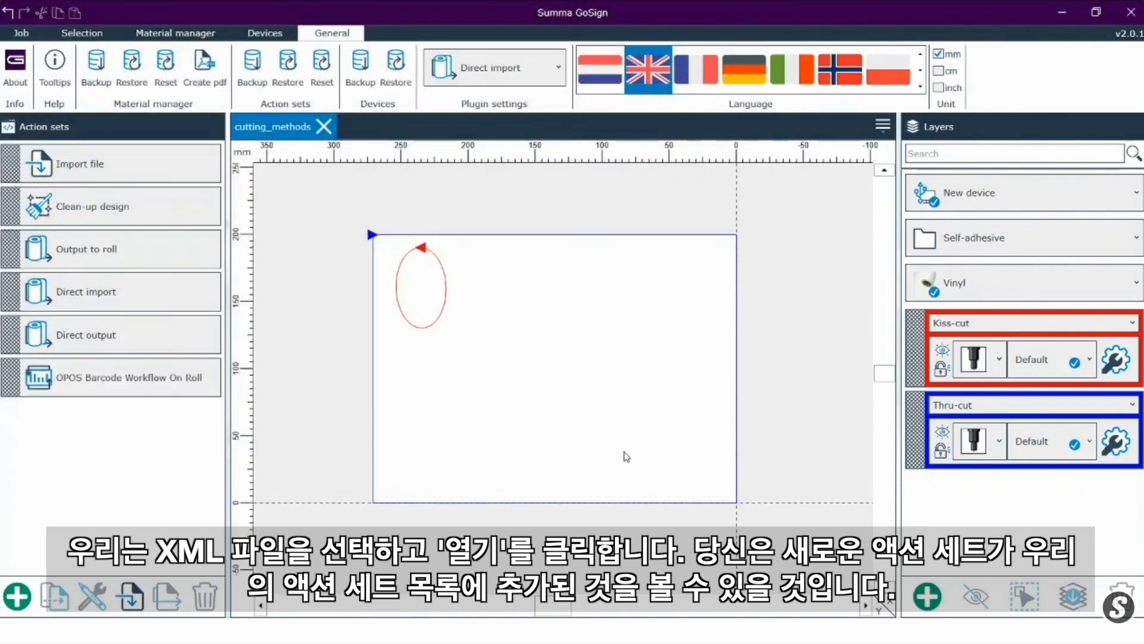
{"action": "left_click", "coordinate": [97, 386]}
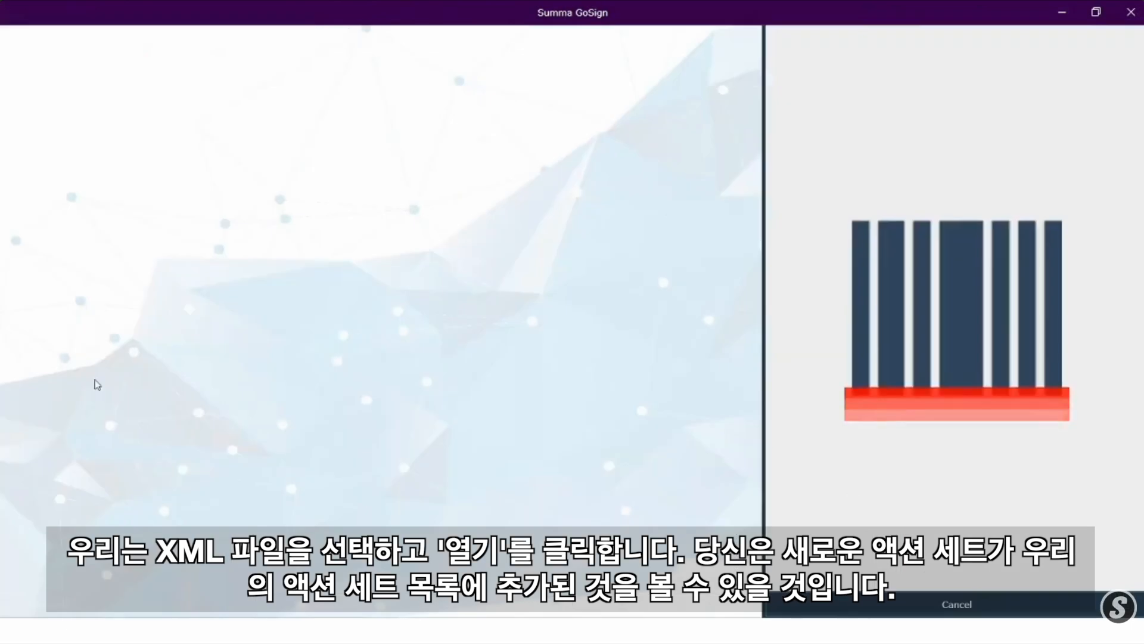